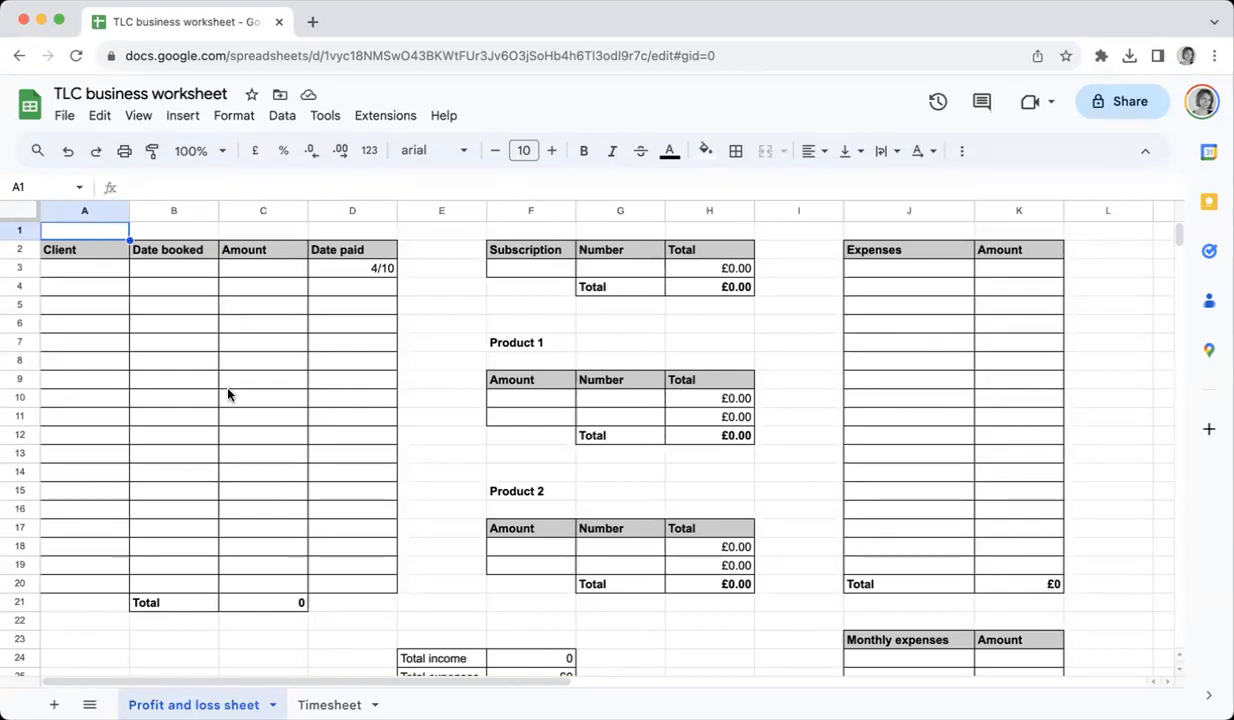
pyautogui.click(64, 117)
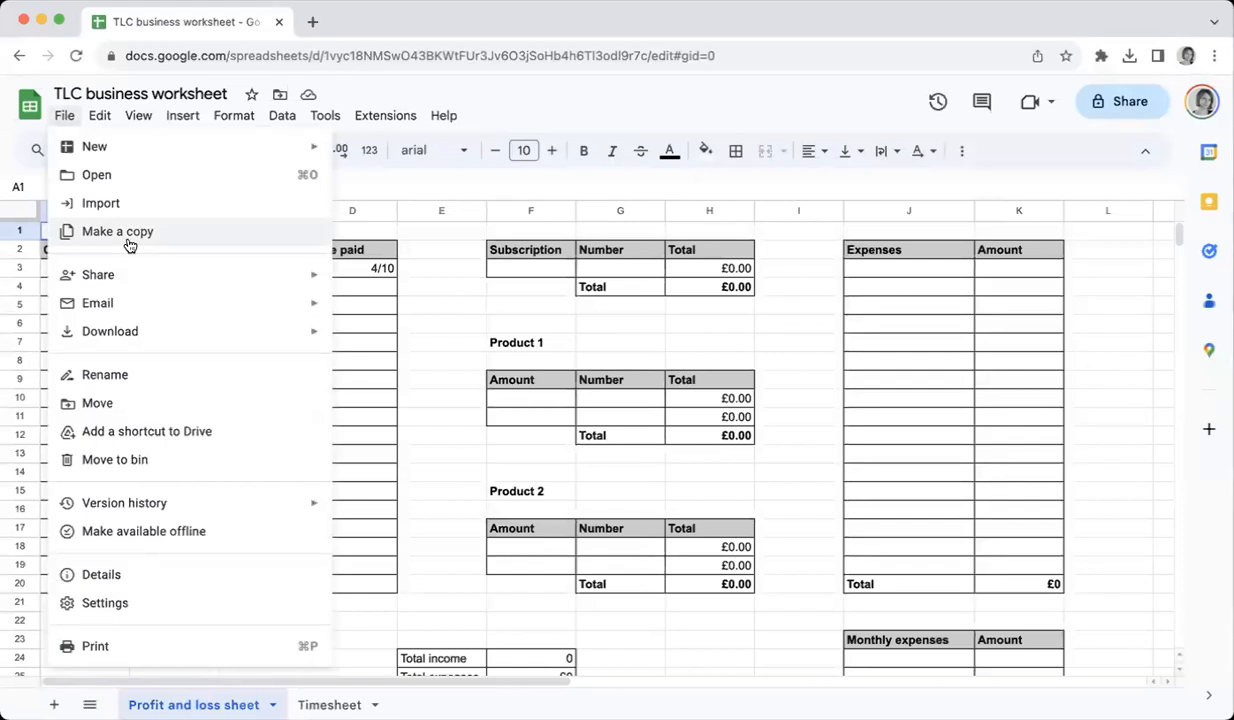
pyautogui.moveTo(129, 340)
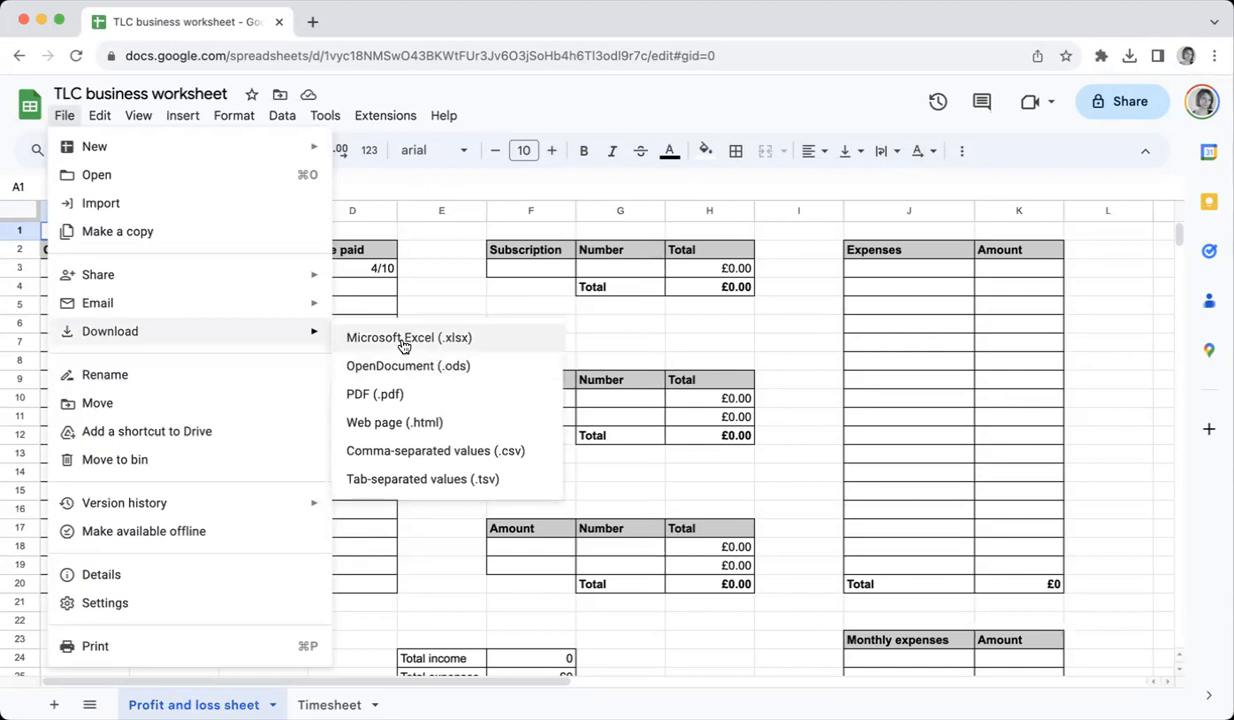
pyautogui.click(452, 290)
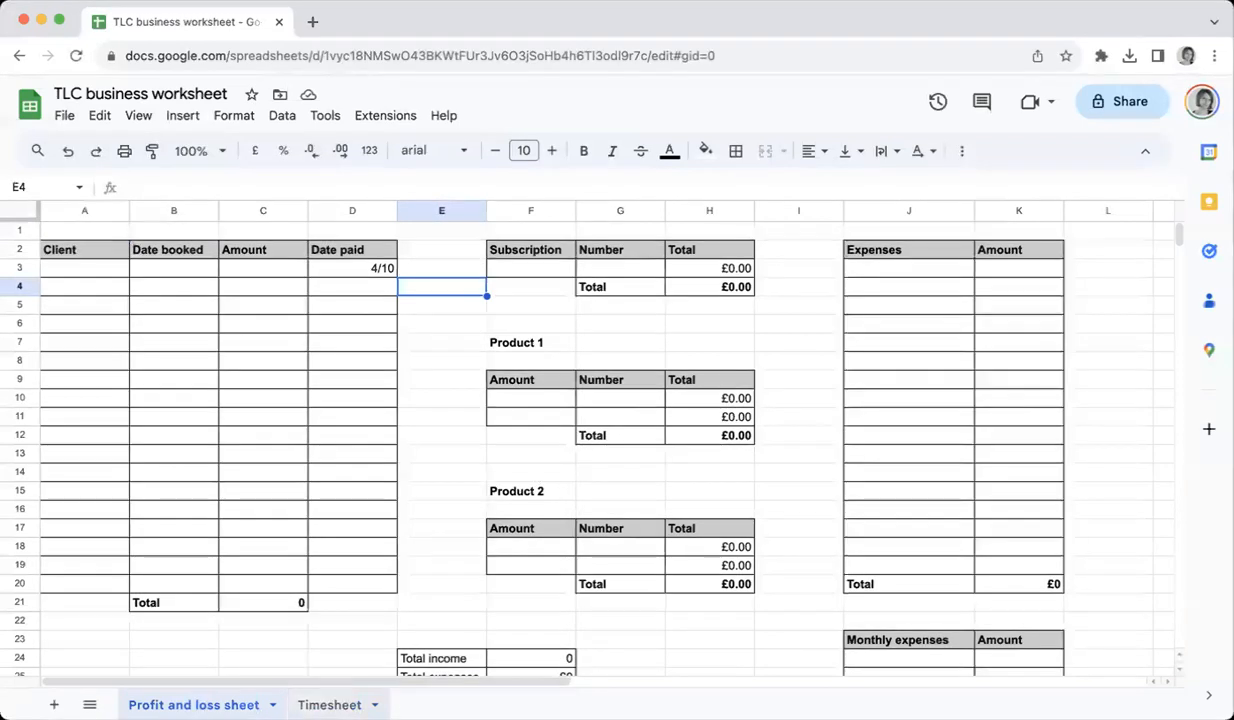
pyautogui.click(449, 458)
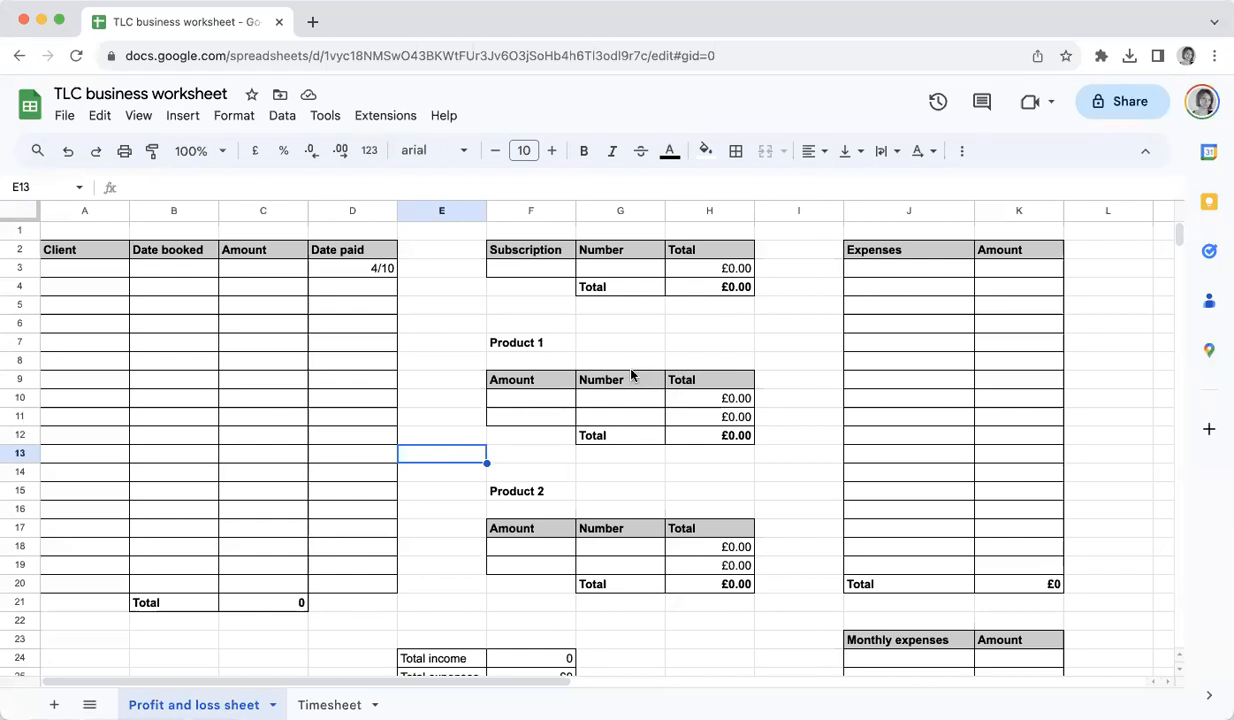
# Clear the sample paid date and fill the first client row with Client 1, booked 2/10, amount 400, paid 10/10
pyautogui.click(360, 270)
pyautogui.press('Delete')
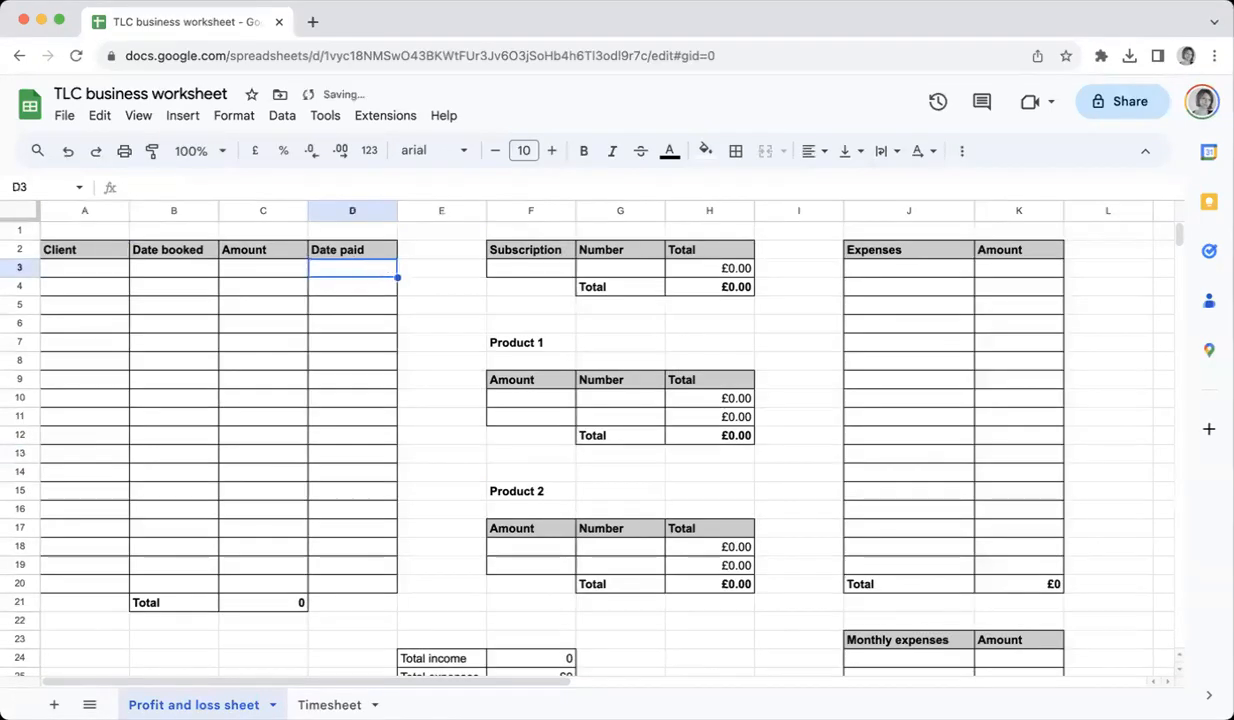
pyautogui.click(80, 272)
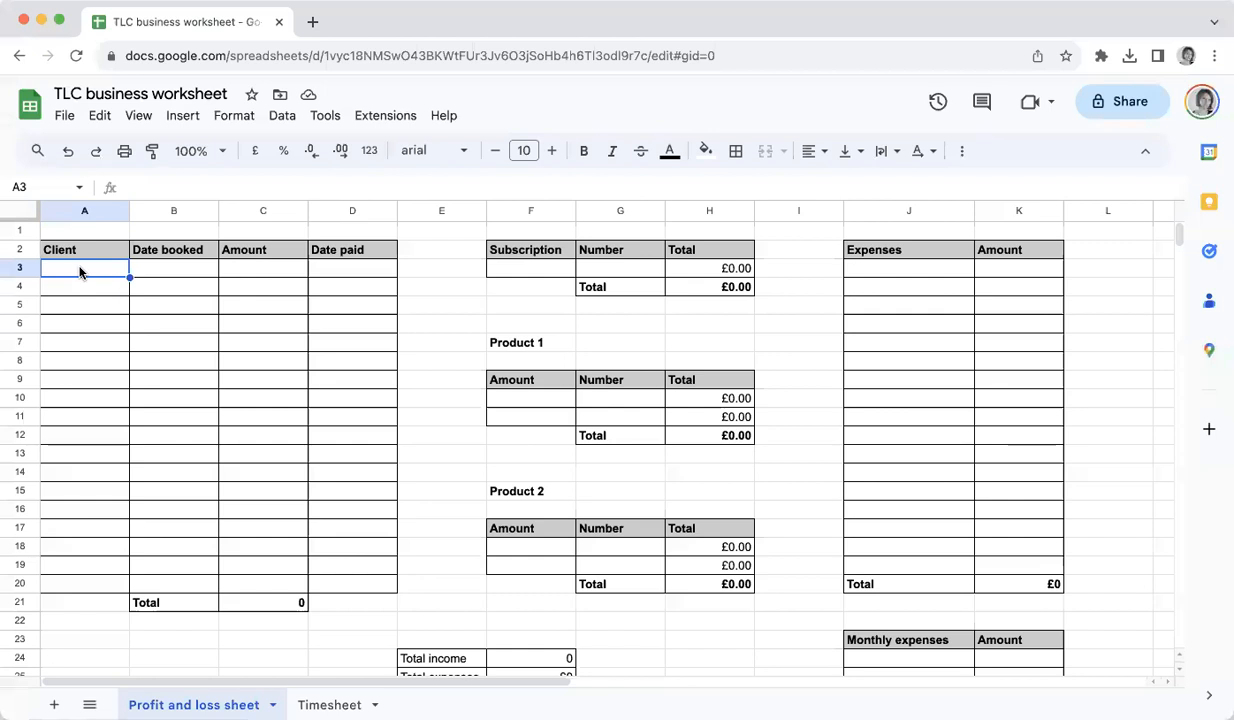
pyautogui.write('Client 1')
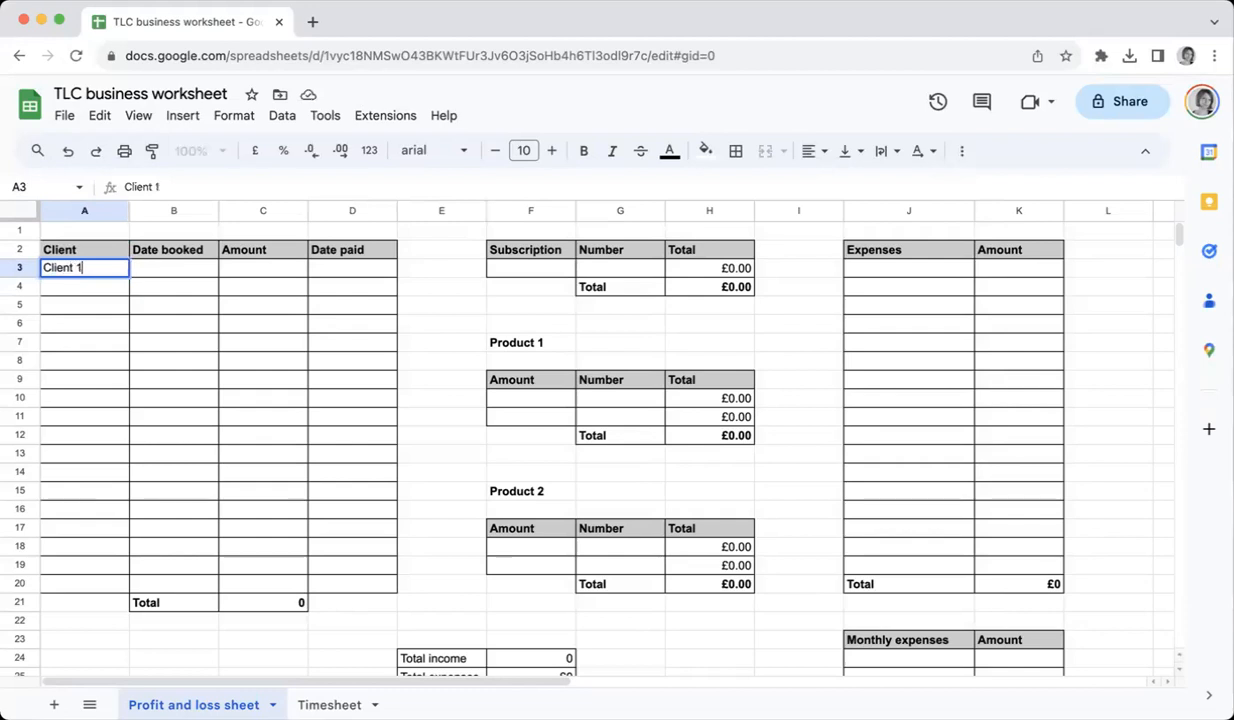
pyautogui.press('Tab')
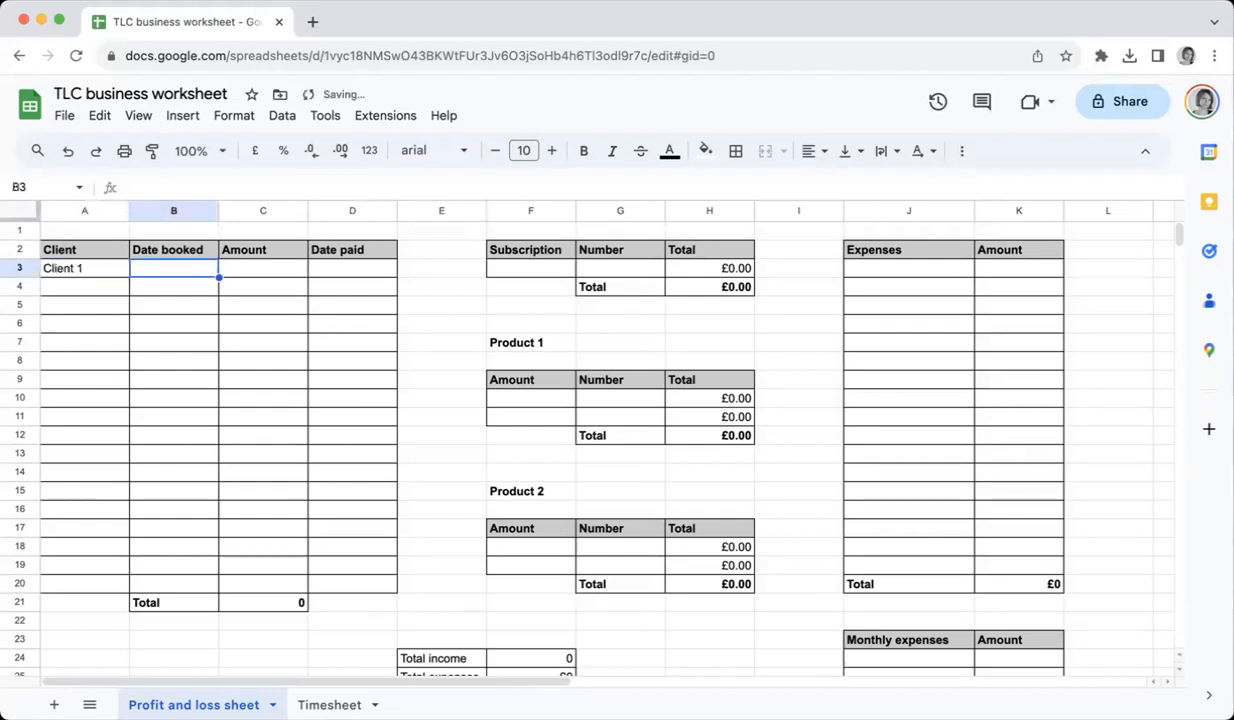
pyautogui.write('2/10')
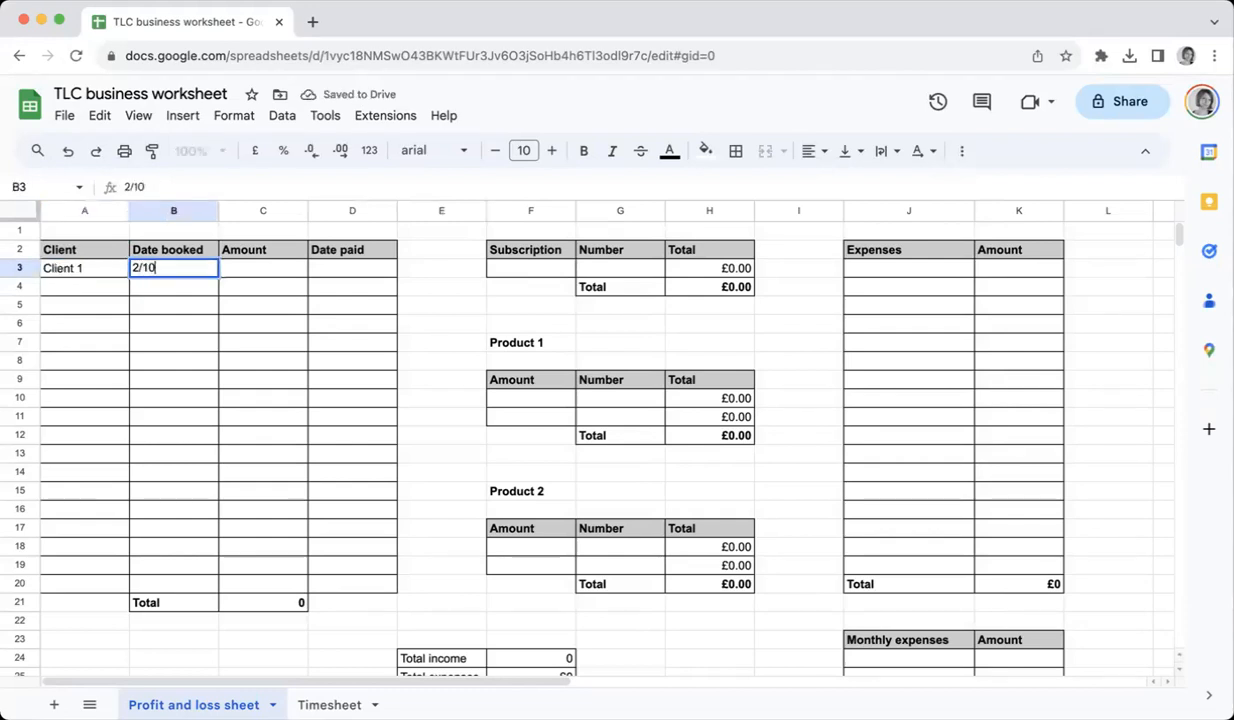
pyautogui.press('Tab')
pyautogui.write('400')
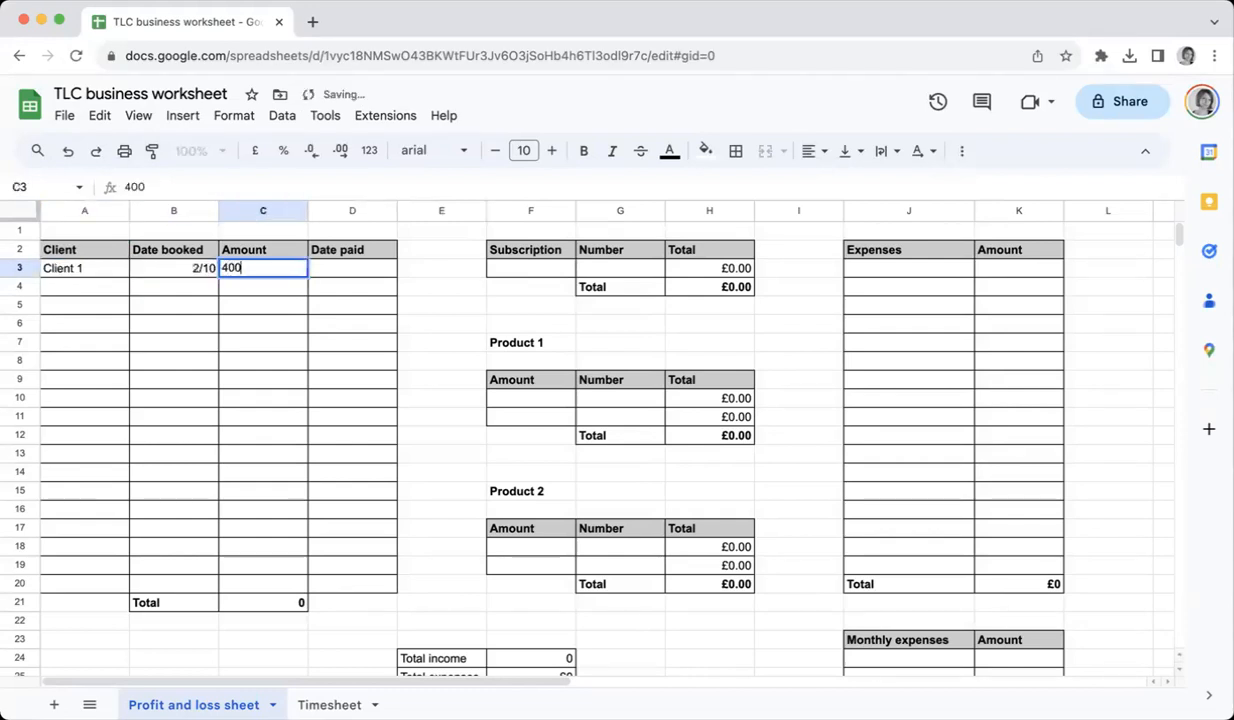
pyautogui.press('Tab')
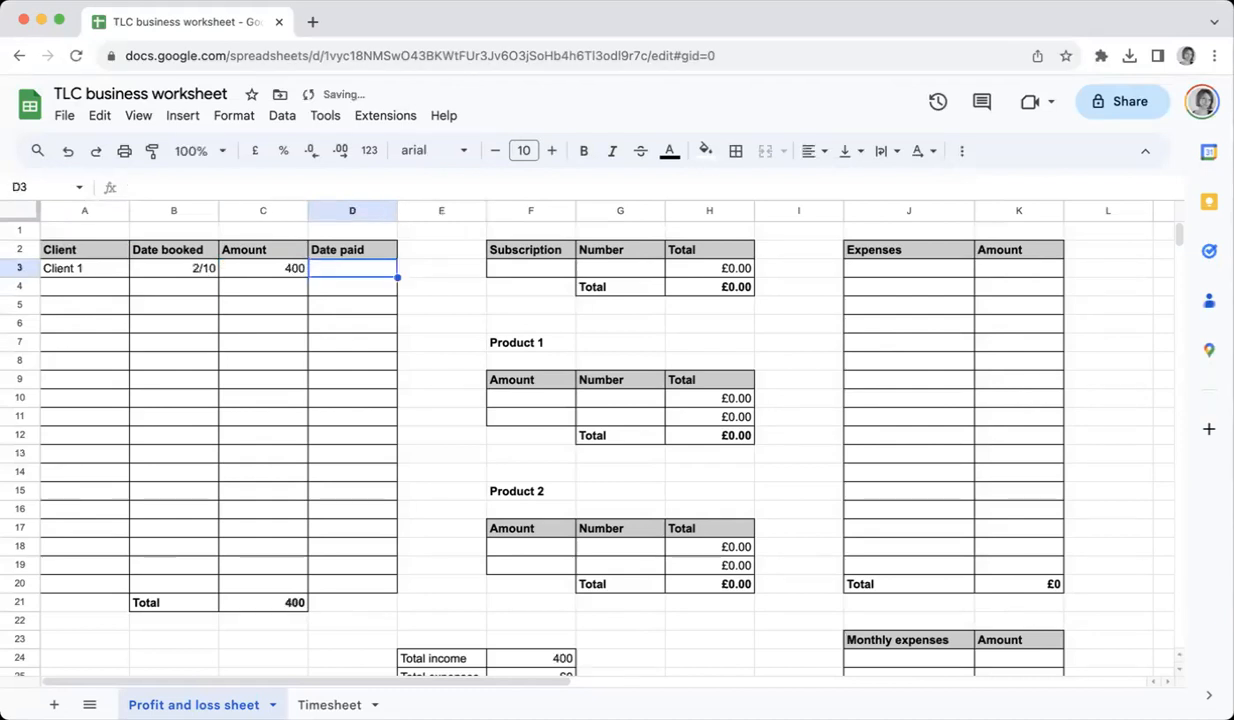
pyautogui.write('10/1')
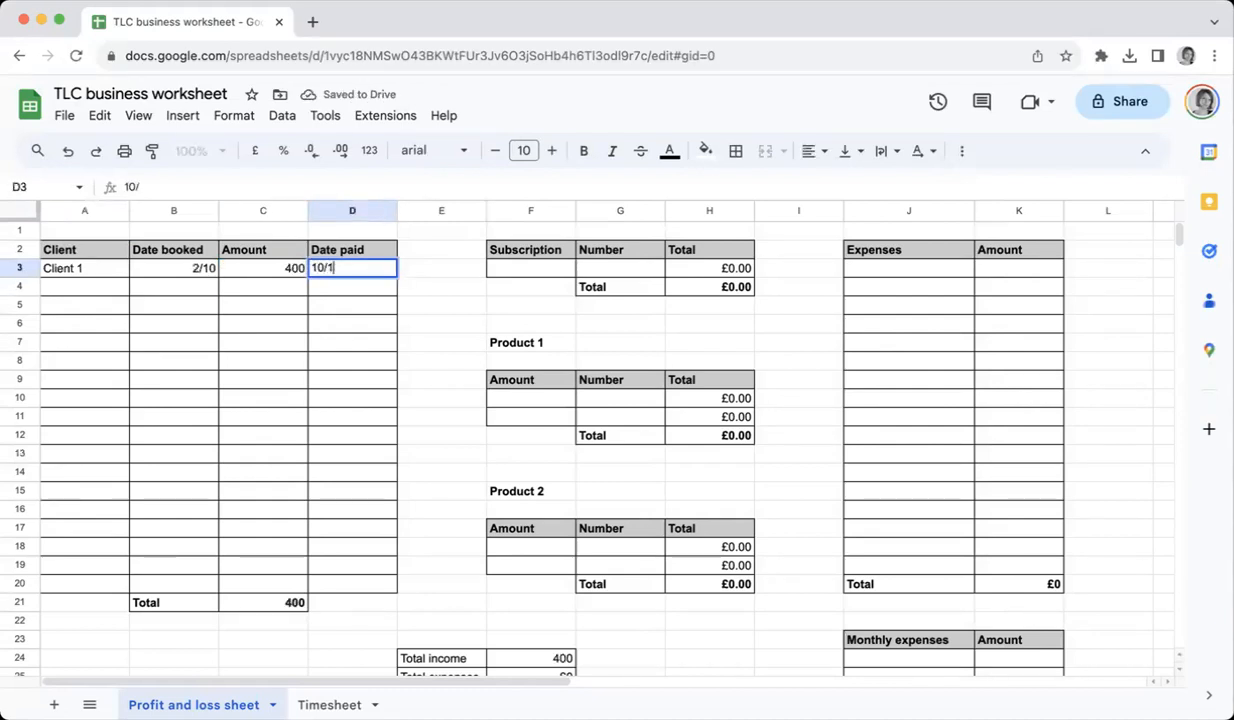
pyautogui.write('0')
pyautogui.press('Return')
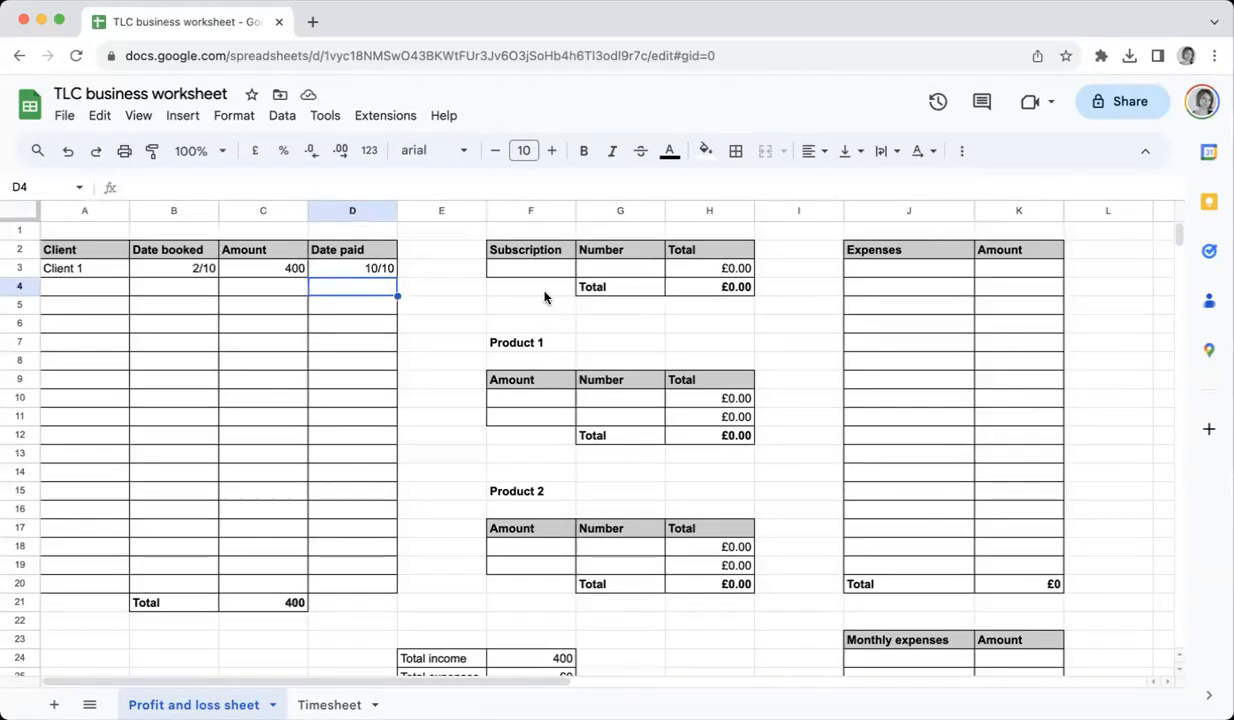
# Enter a subscription price of 20 with a number of 200 in the Subscription table
pyautogui.click(530, 268)
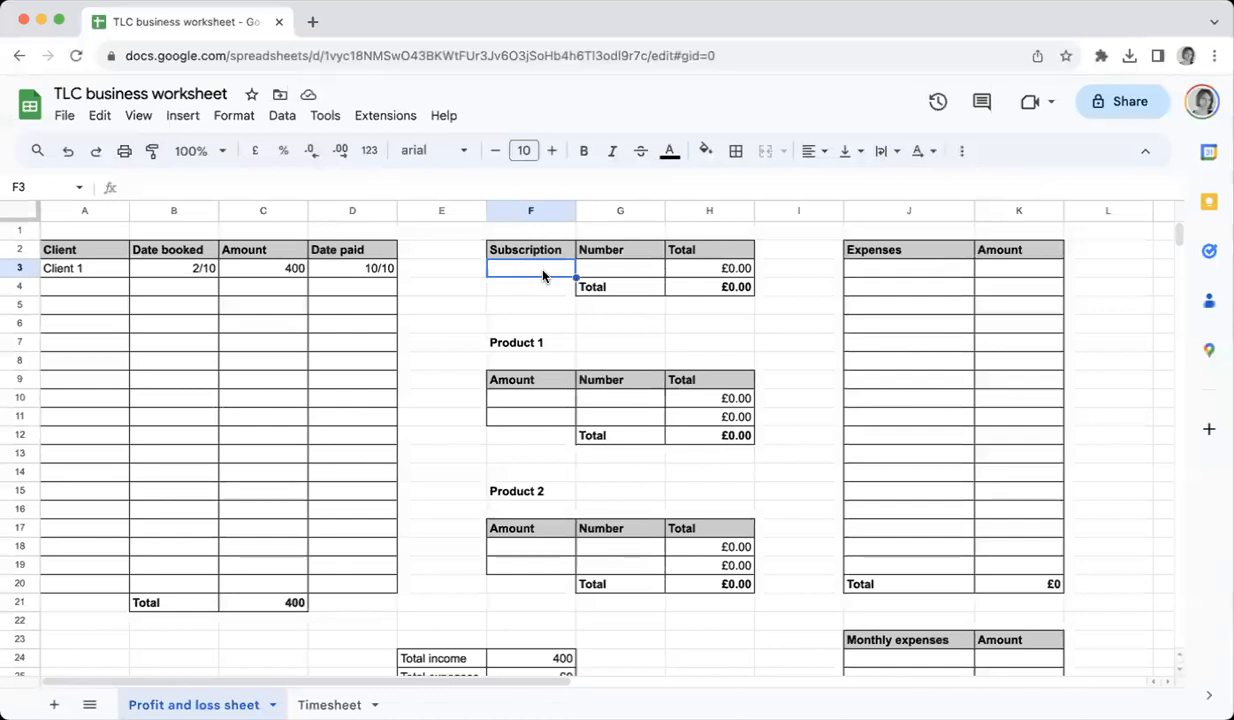
pyautogui.write('20')
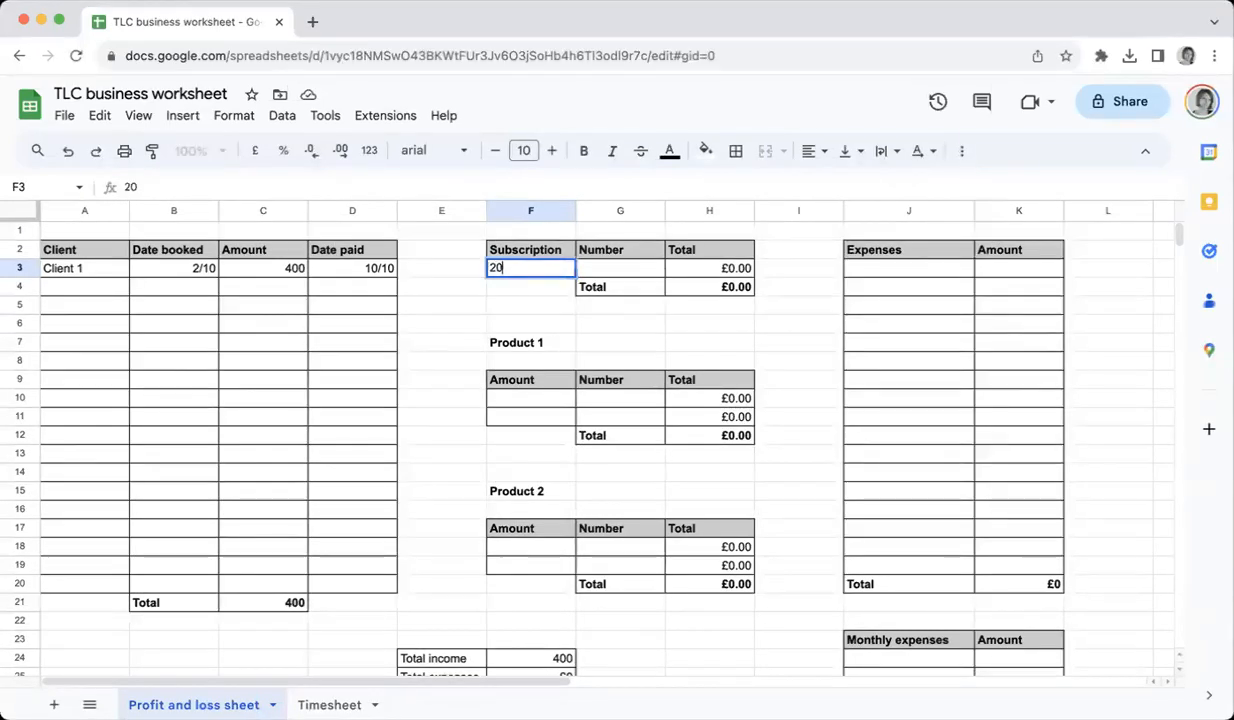
pyautogui.press('Tab')
pyautogui.write('200')
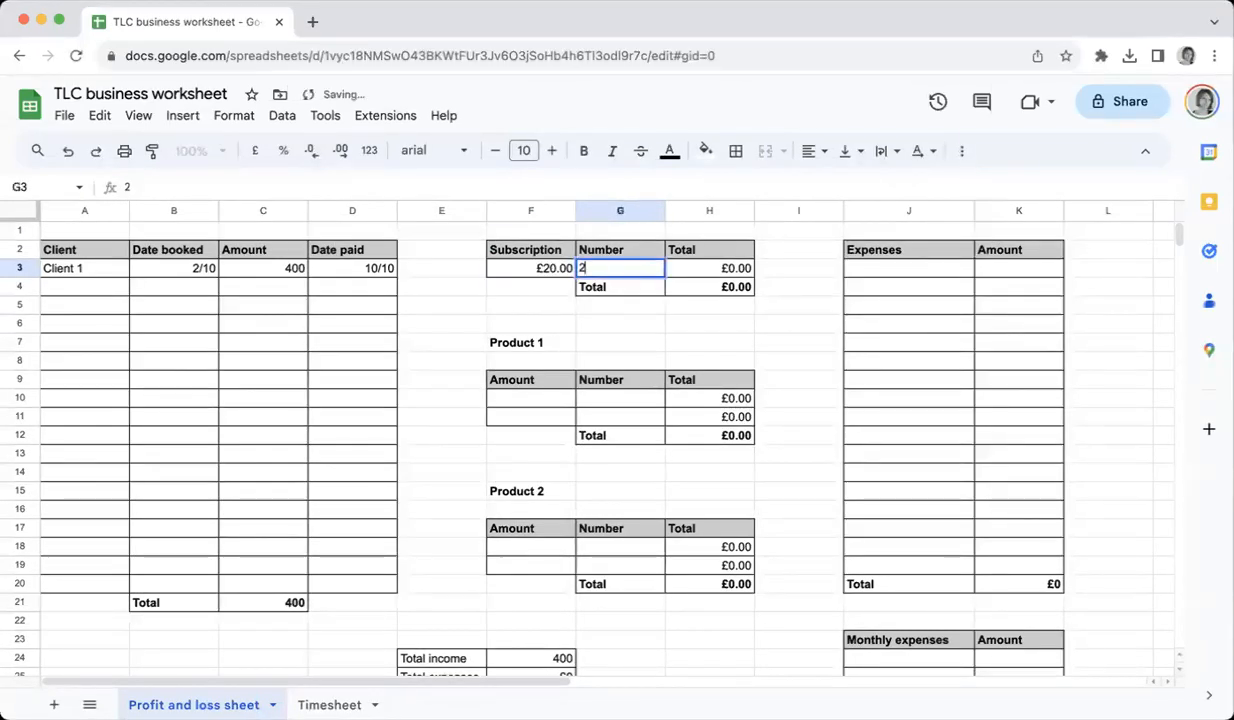
pyautogui.press('Return')
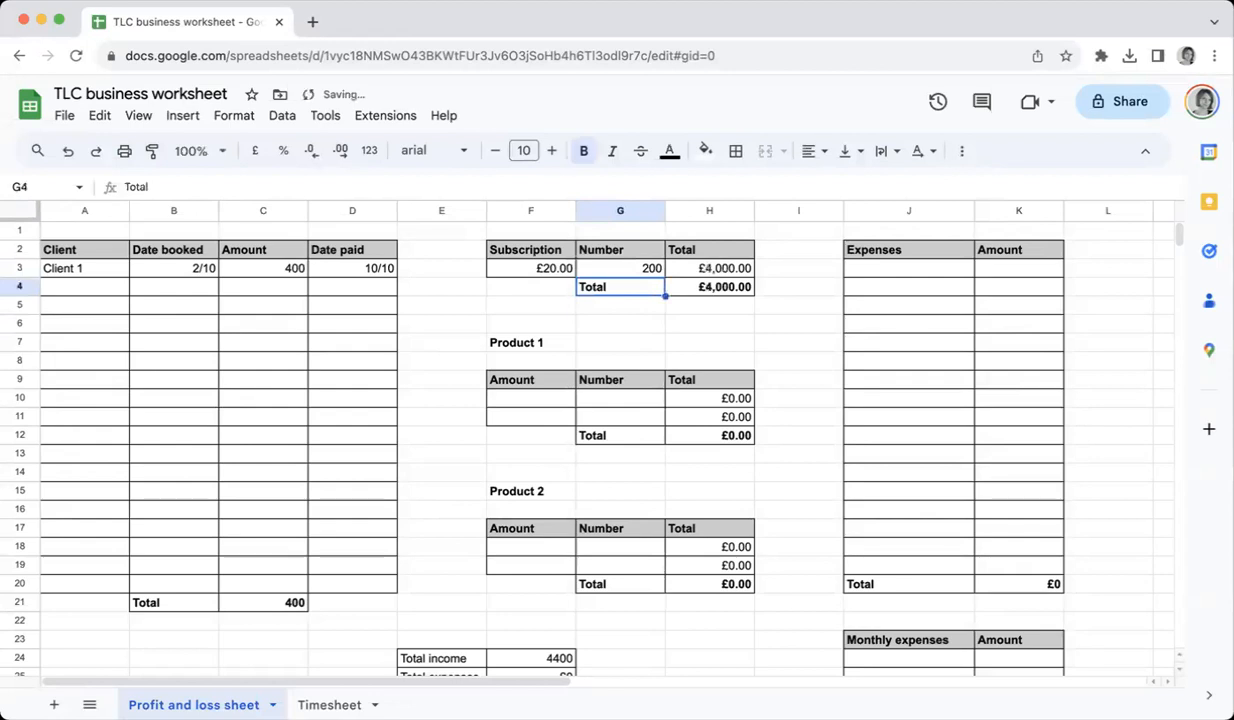
# Fill the Product 1 table with amounts 20 and 40 and numbers 4 and 5
pyautogui.click(525, 404)
pyautogui.write('20')
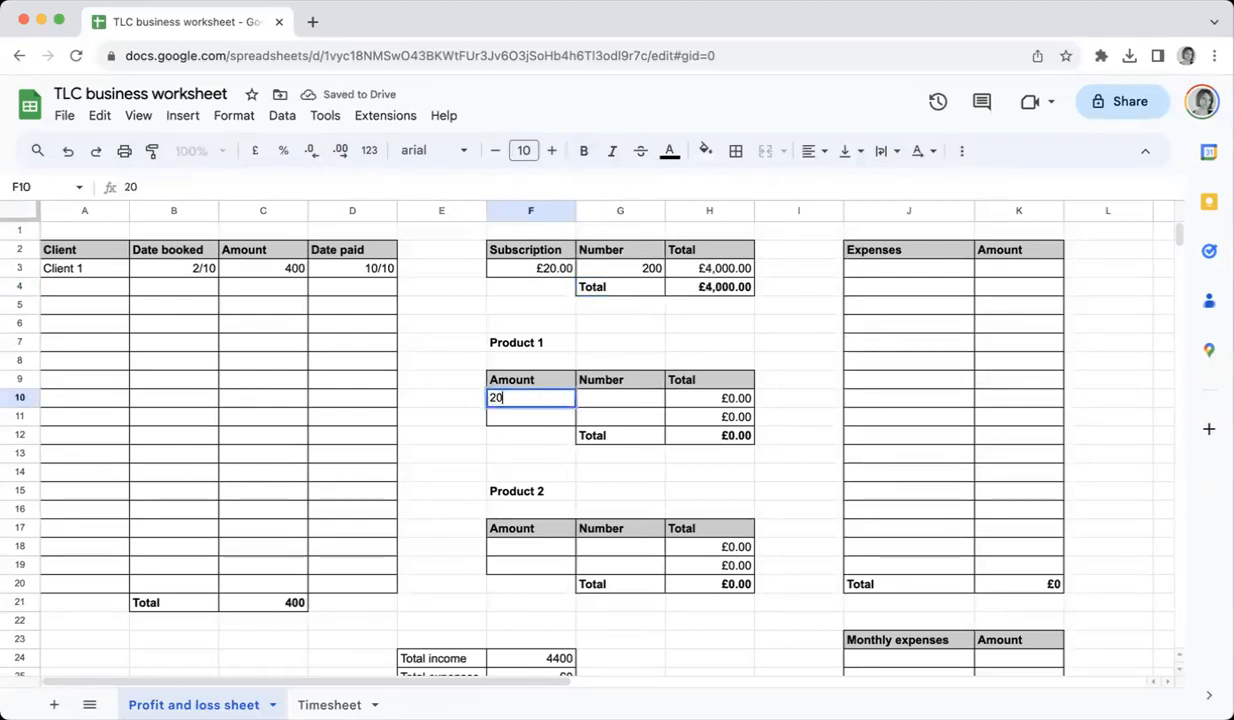
pyautogui.press('Return')
pyautogui.write('40')
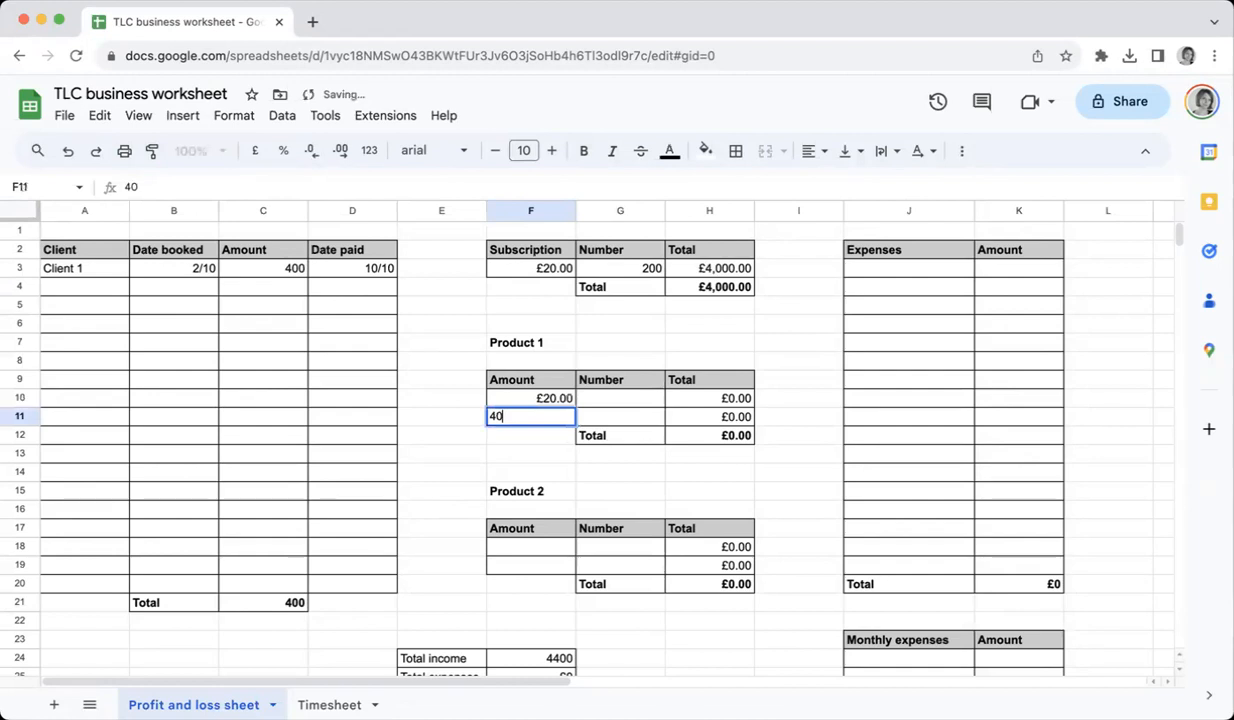
pyautogui.press('Return')
pyautogui.click(610, 399)
pyautogui.write('4')
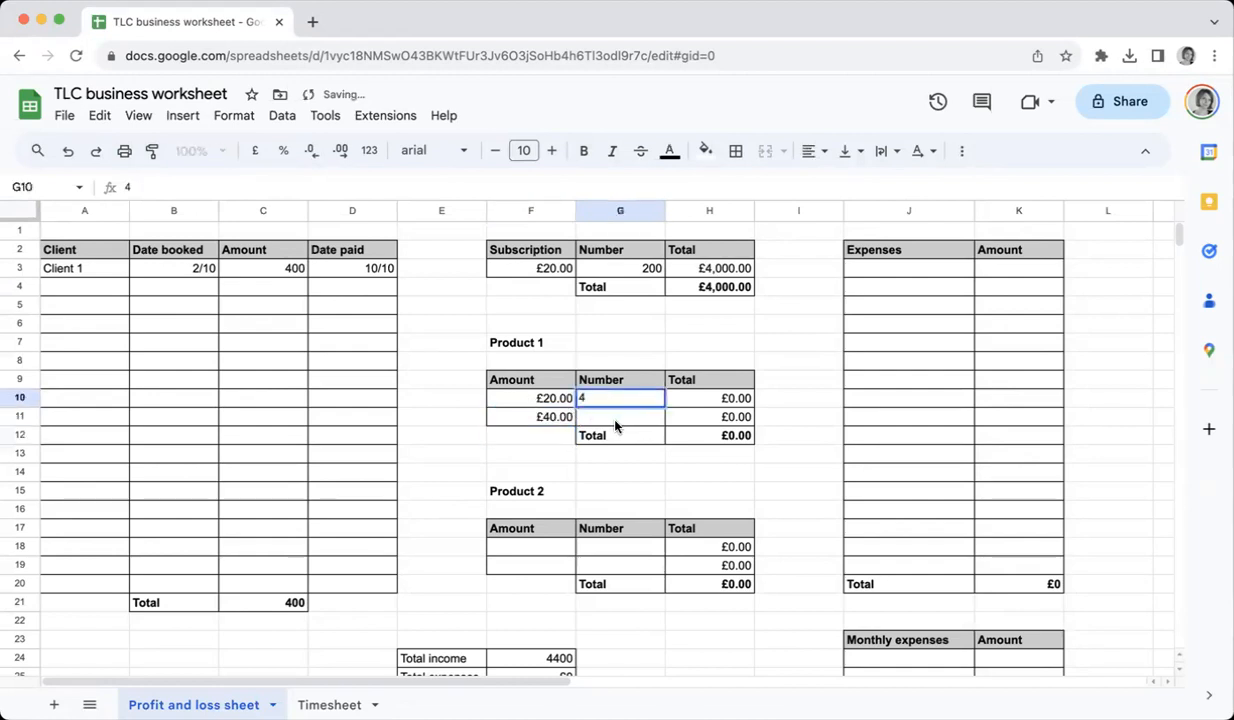
pyautogui.press('Return')
pyautogui.write('5')
pyautogui.press('Return')
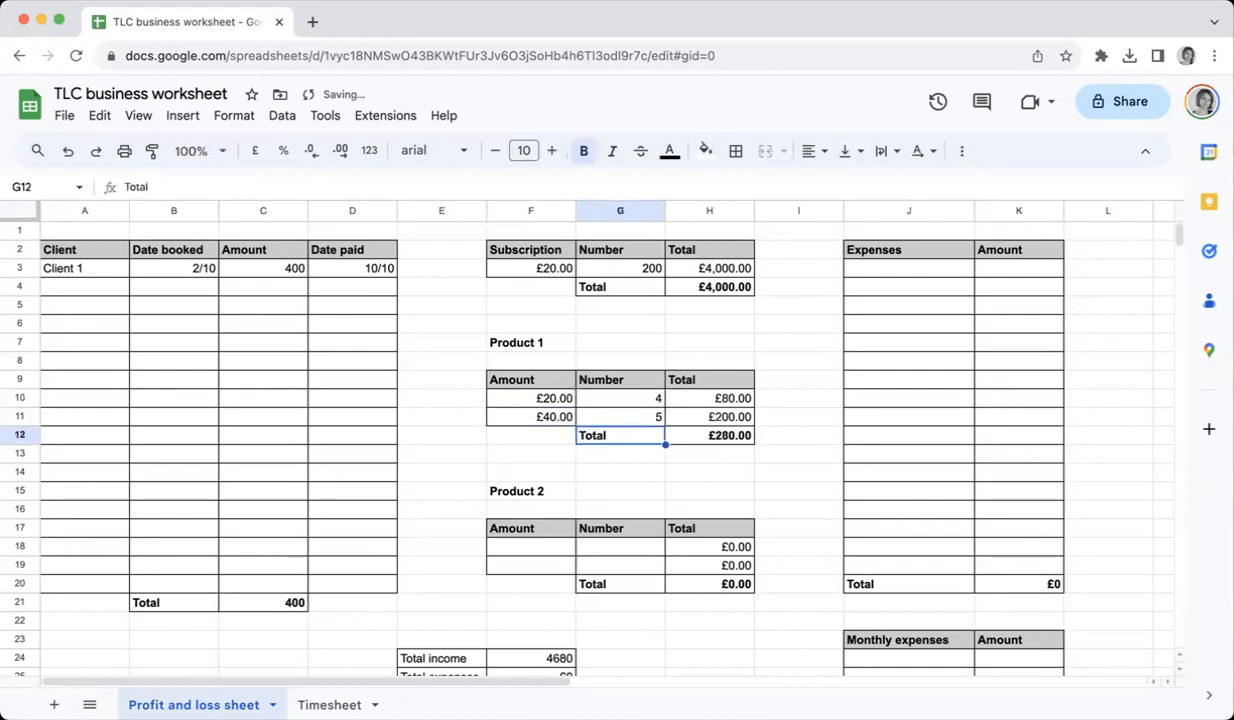
# Enter an amount of 100 with a number of 3 in the first Product 2 row
pyautogui.click(558, 549)
pyautogui.write('100')
pyautogui.press('Tab')
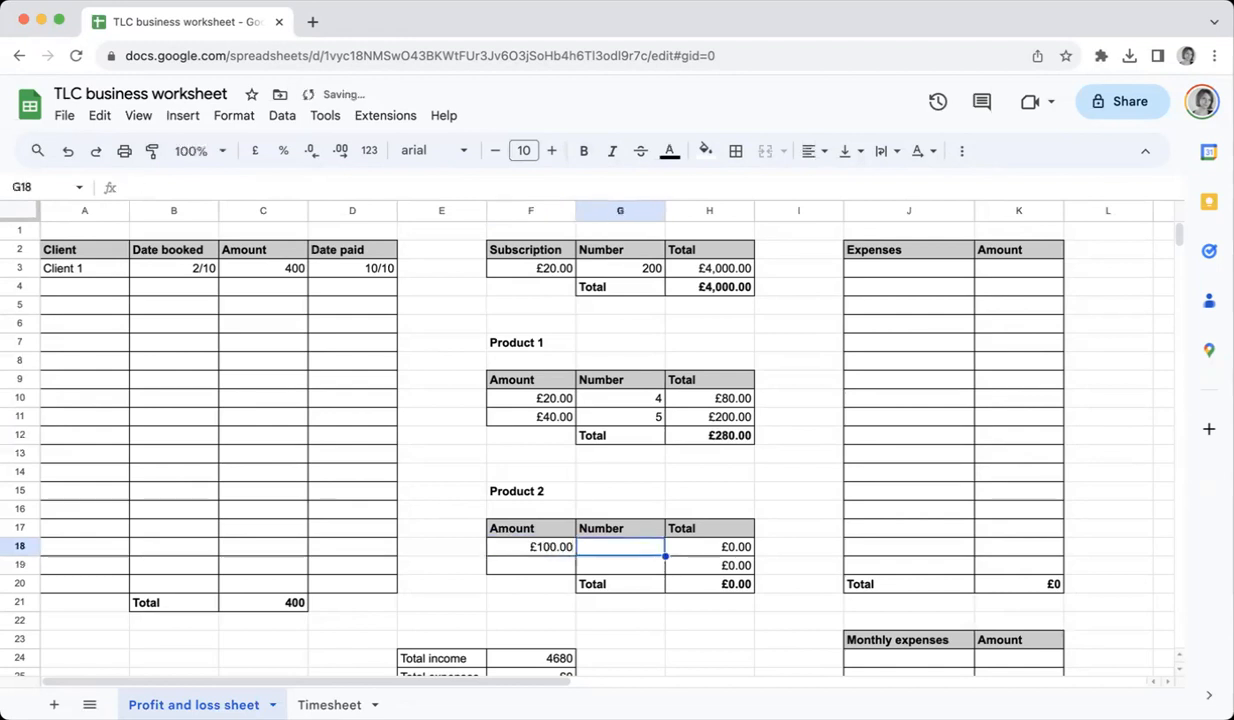
pyautogui.write('3')
pyautogui.press('Return')
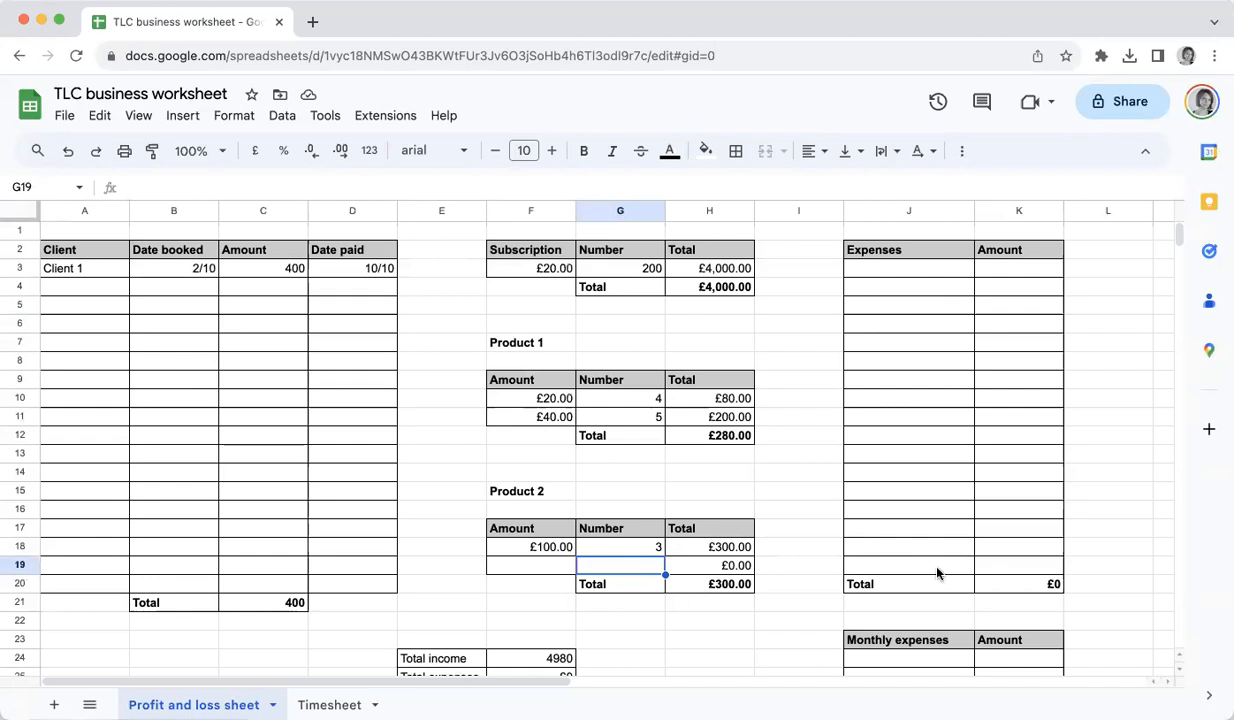
# List Social media, Accountant and Email software in the Monthly expenses table
pyautogui.scroll(-2, 938, 572)
pyautogui.scroll(-3, 938, 572)
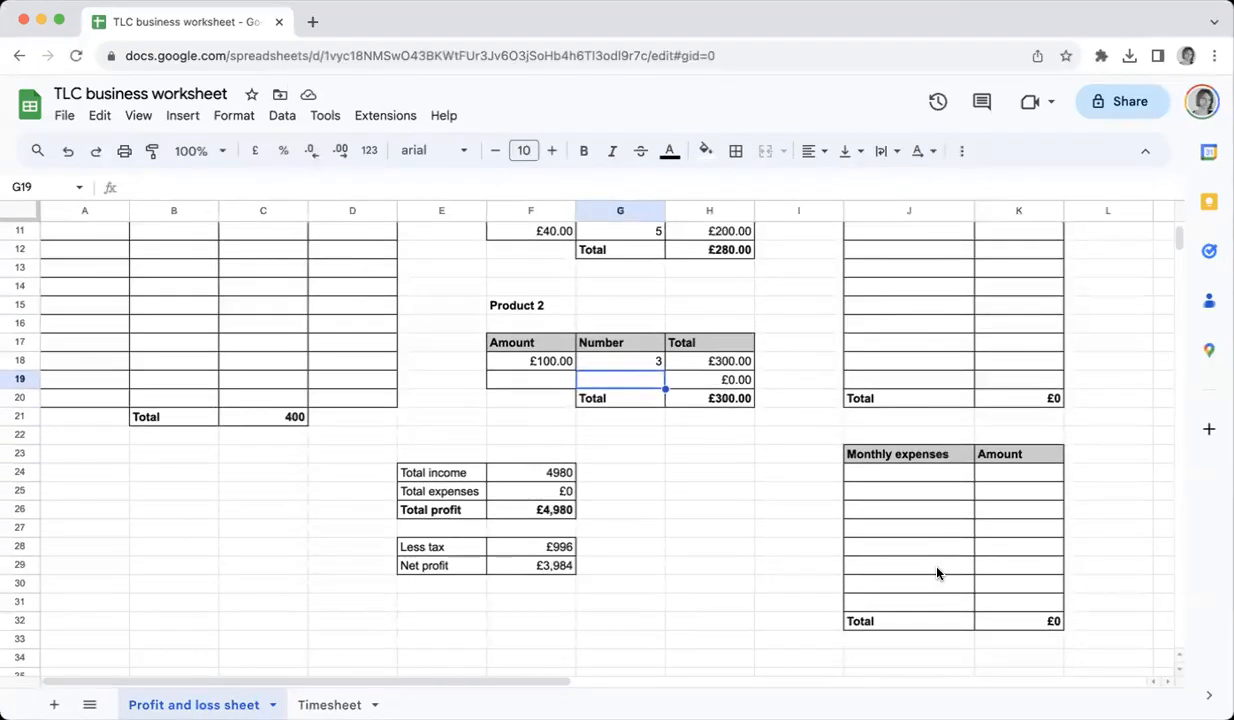
pyautogui.click(905, 477)
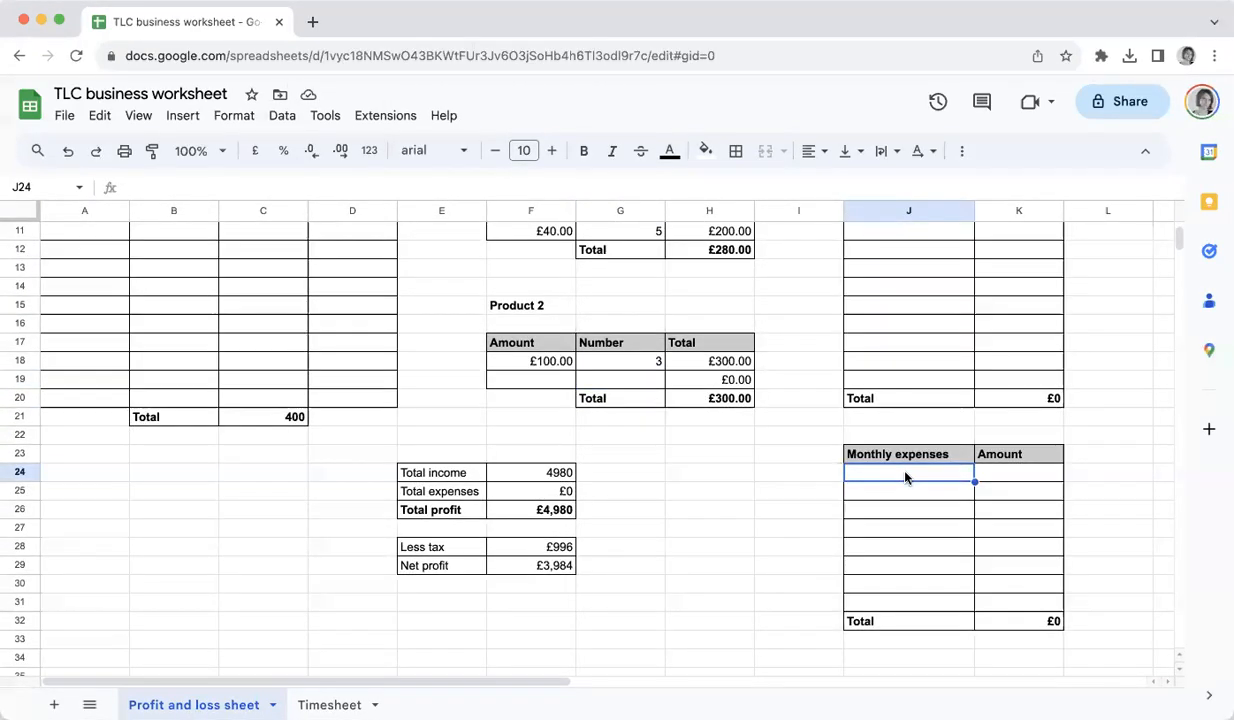
pyautogui.write('Social media')
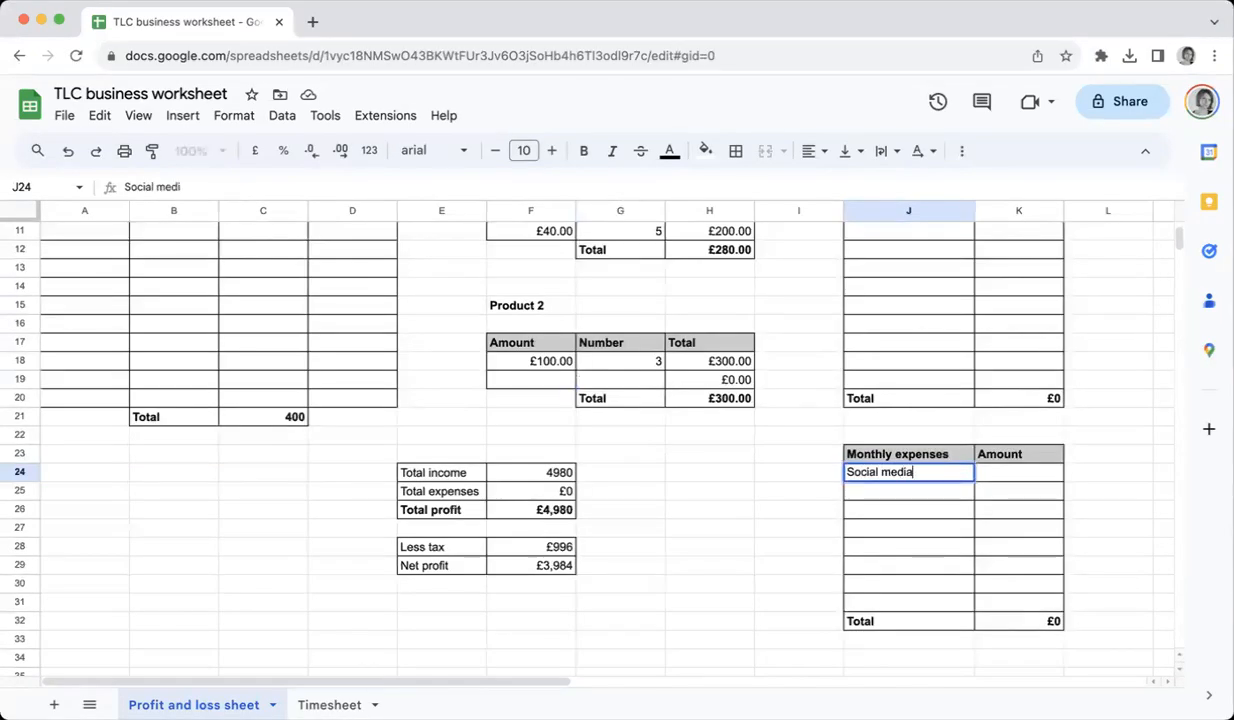
pyautogui.press('Return')
pyautogui.write('Accountant')
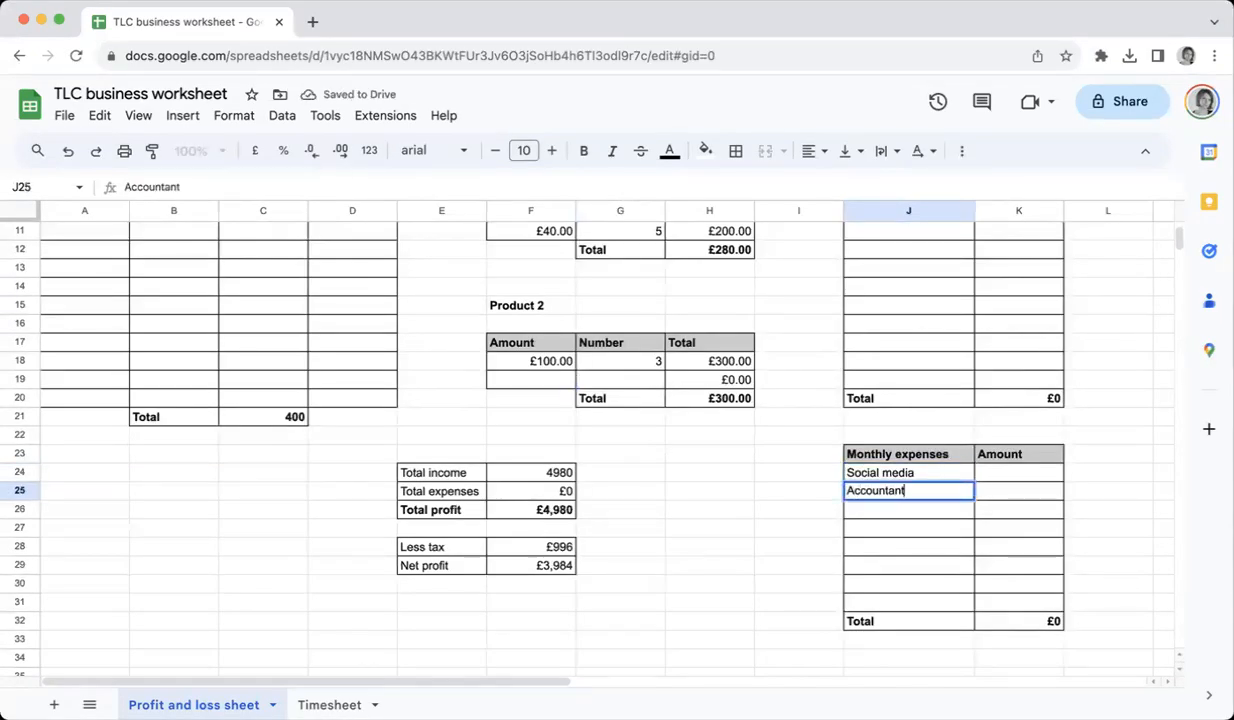
pyautogui.press('Return')
pyautogui.write('E')
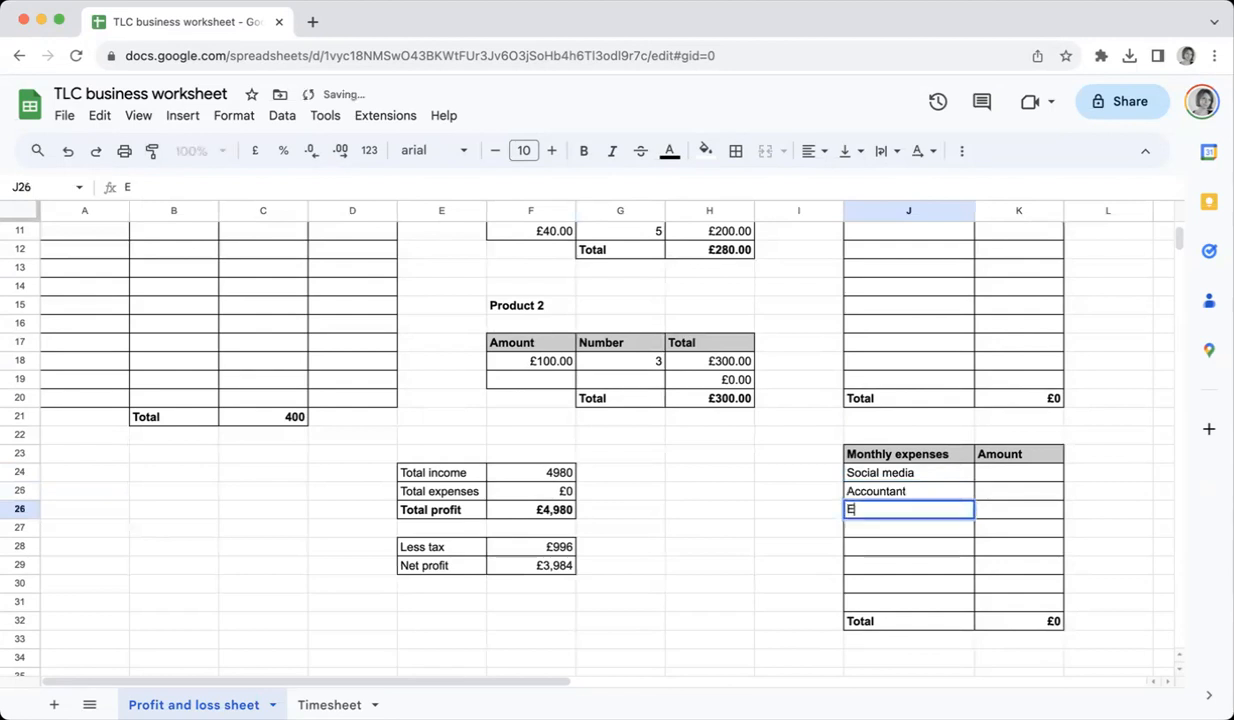
pyautogui.write('mail software')
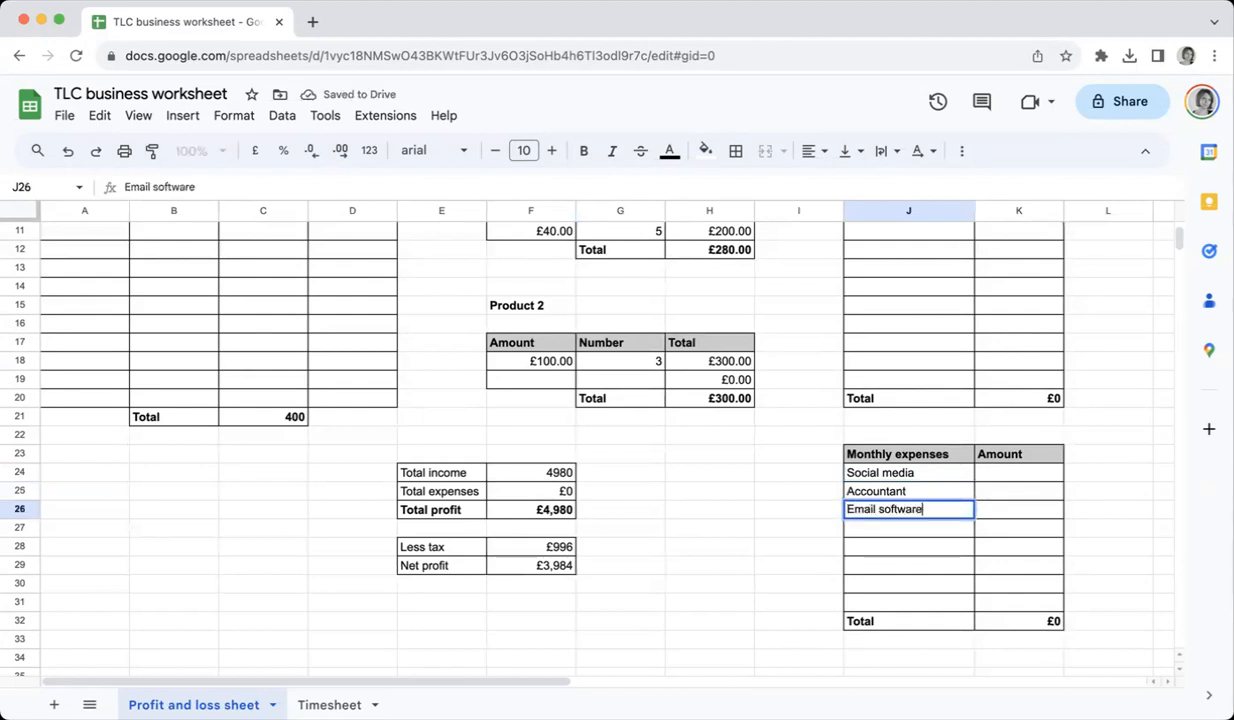
# Enter monthly expense amounts of 10, 1500 and 30 for the three items
pyautogui.press('Up')
pyautogui.press('Up')
pyautogui.press('Right')
pyautogui.write('10')
pyautogui.press('Return')
pyautogui.write('1500')
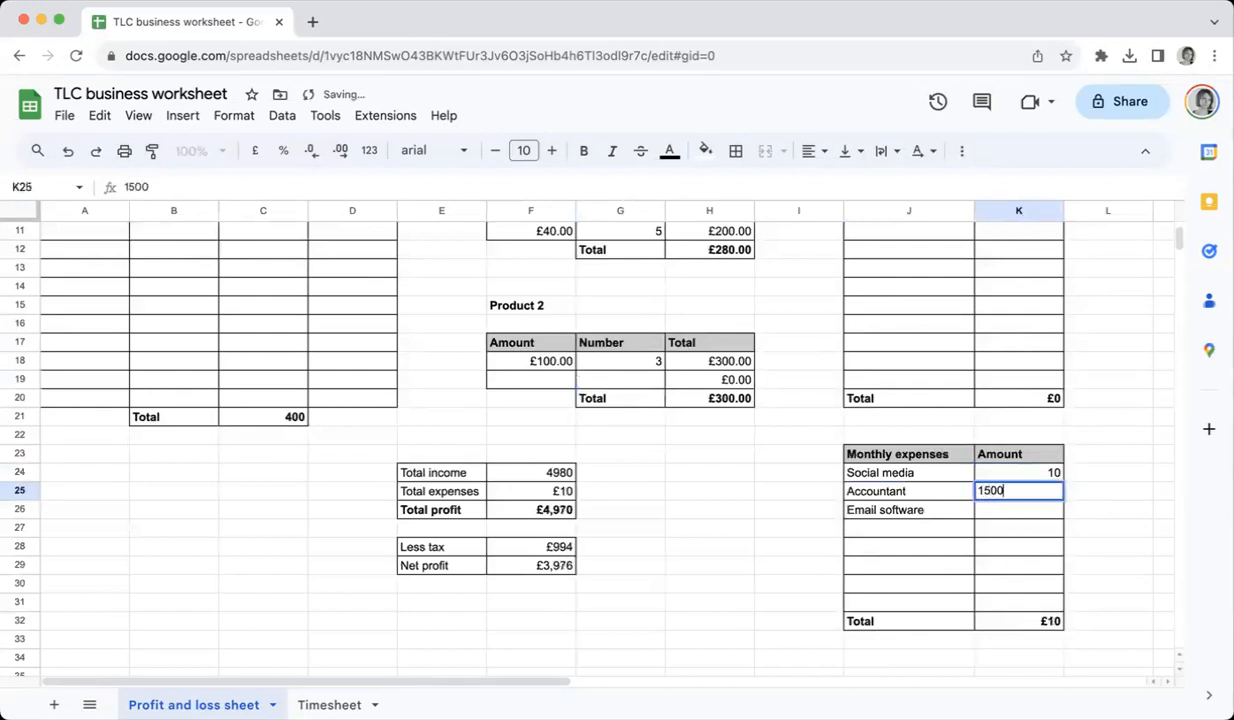
pyautogui.press('Return')
pyautogui.write('30')
pyautogui.press('Return')
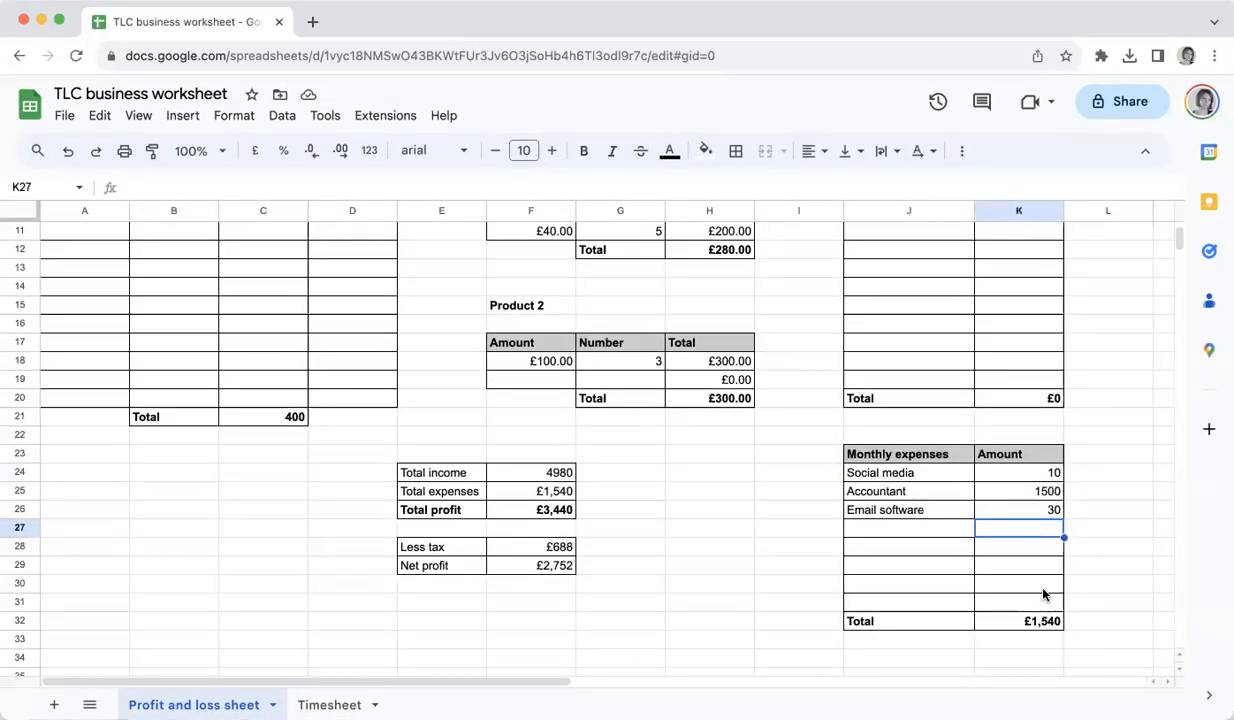
# Set the Accountant amount to 150 and inspect the monthly expenses total formula
pyautogui.click(1003, 494)
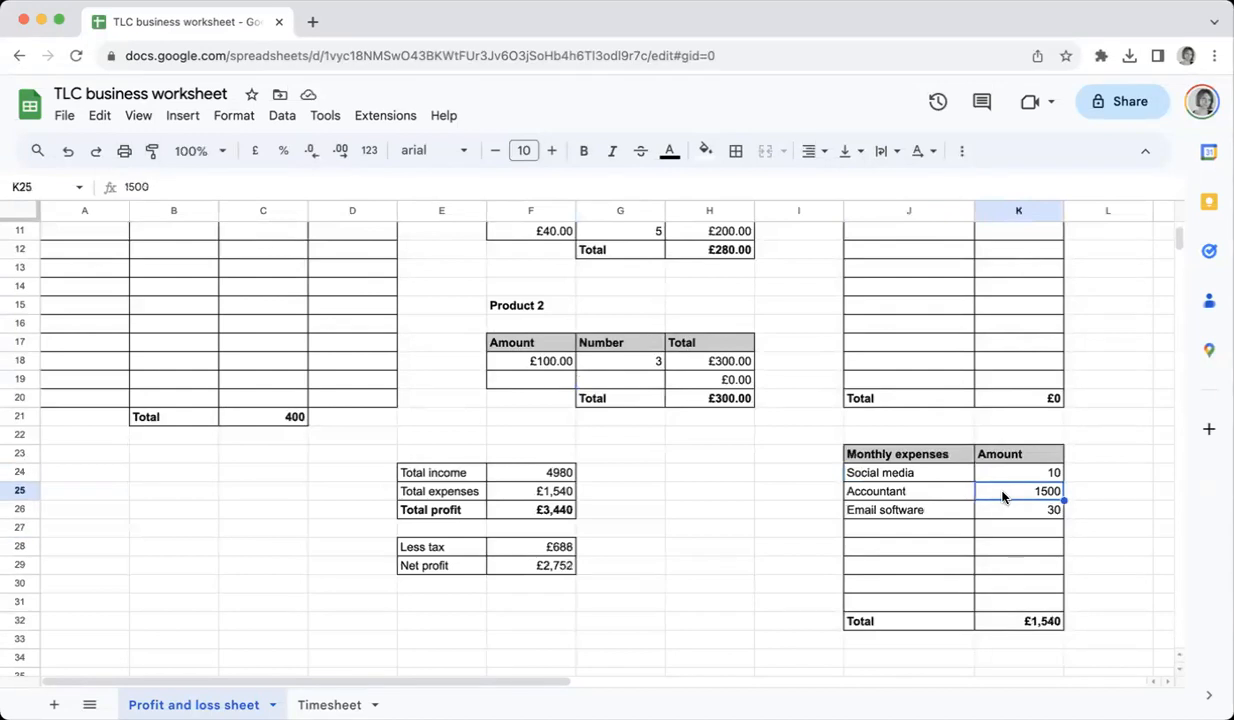
pyautogui.write('150')
pyautogui.press('Return')
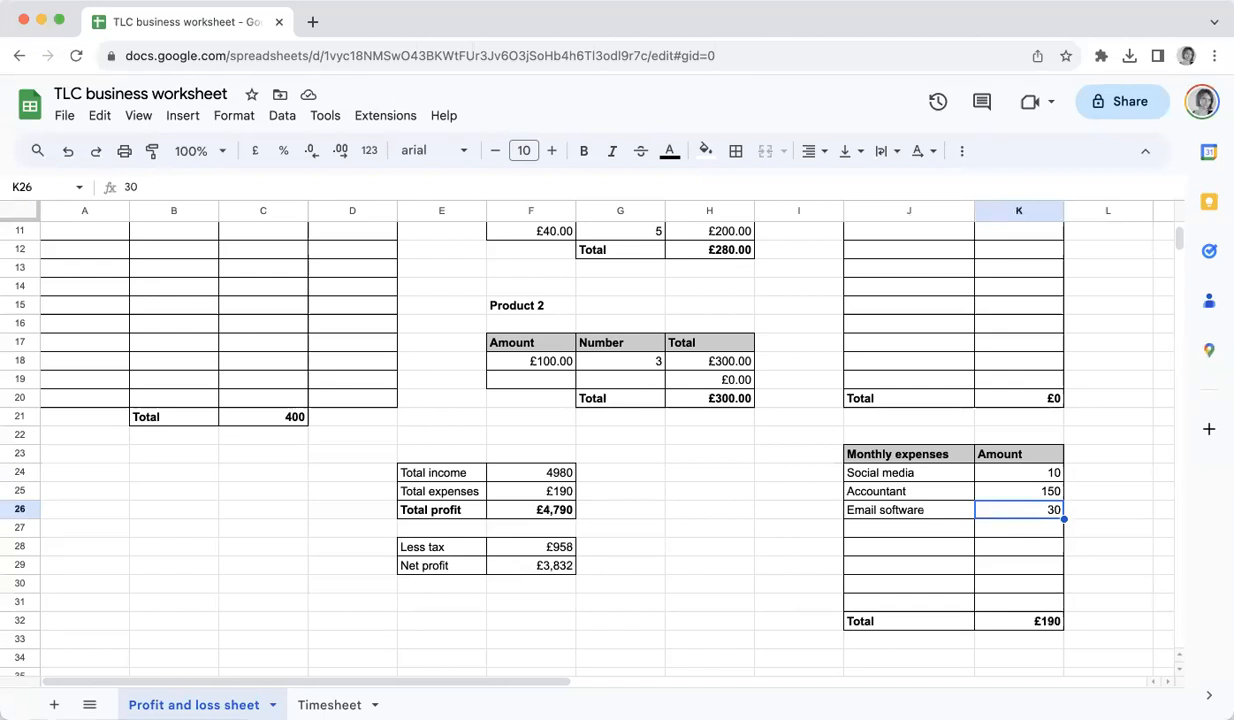
pyautogui.click(1037, 620)
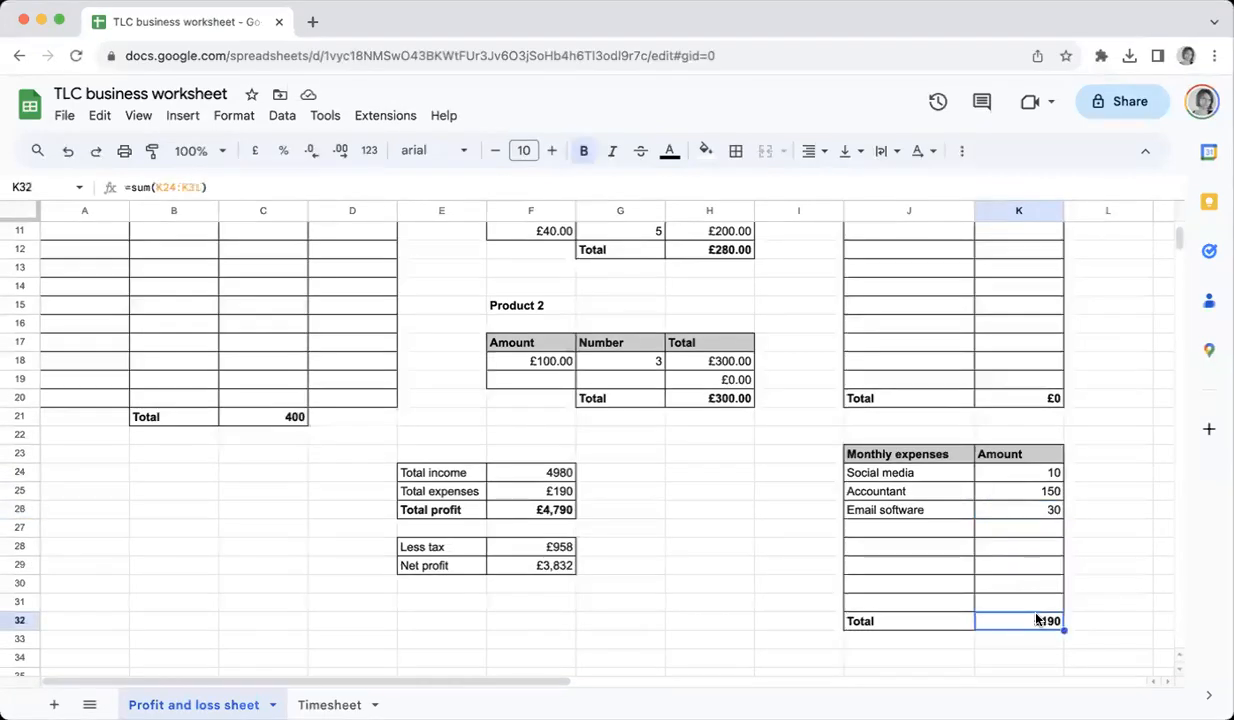
pyautogui.scroll(4, 1037, 620)
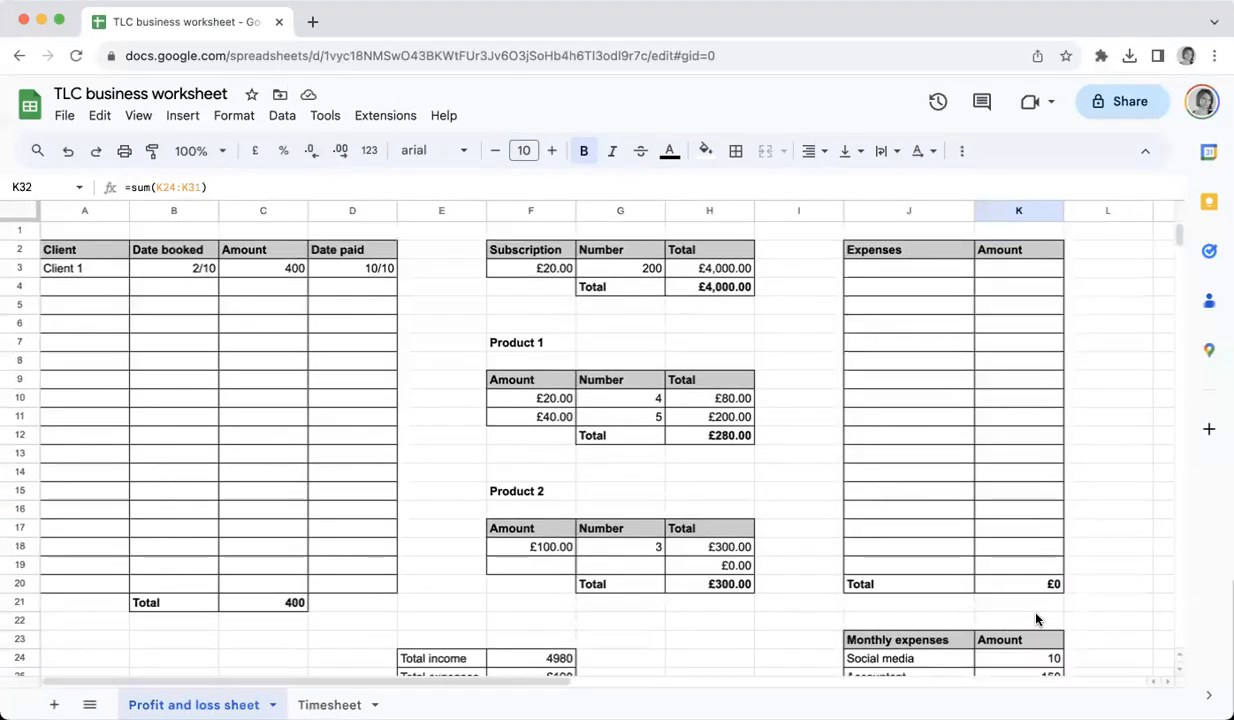
# Add Train ticket and Christmas party as items in the Expenses table
pyautogui.click(931, 273)
pyautogui.write('Train ticket')
pyautogui.press('Return')
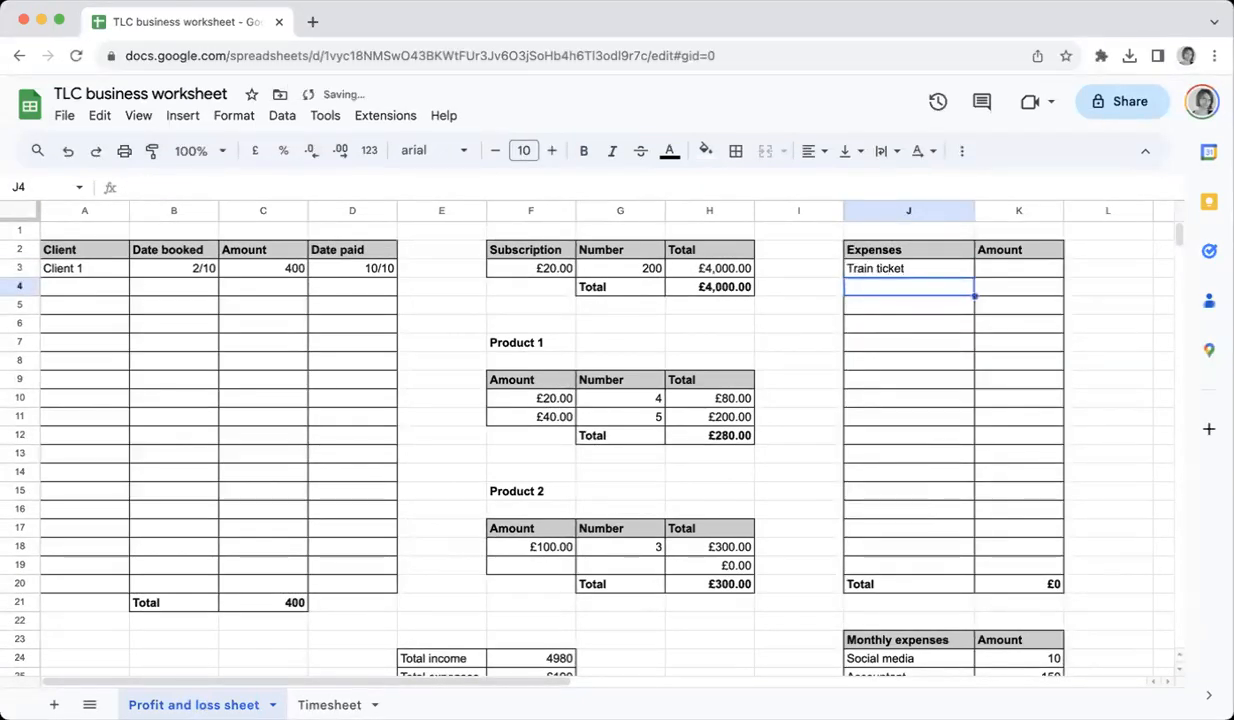
pyautogui.write('Christmas party')
# Enter expense amounts of 200 for Christmas party and 30 for Train ticket
pyautogui.press('Tab')
pyautogui.write('200')
pyautogui.press('Up')
pyautogui.write('30')
pyautogui.press('Return')
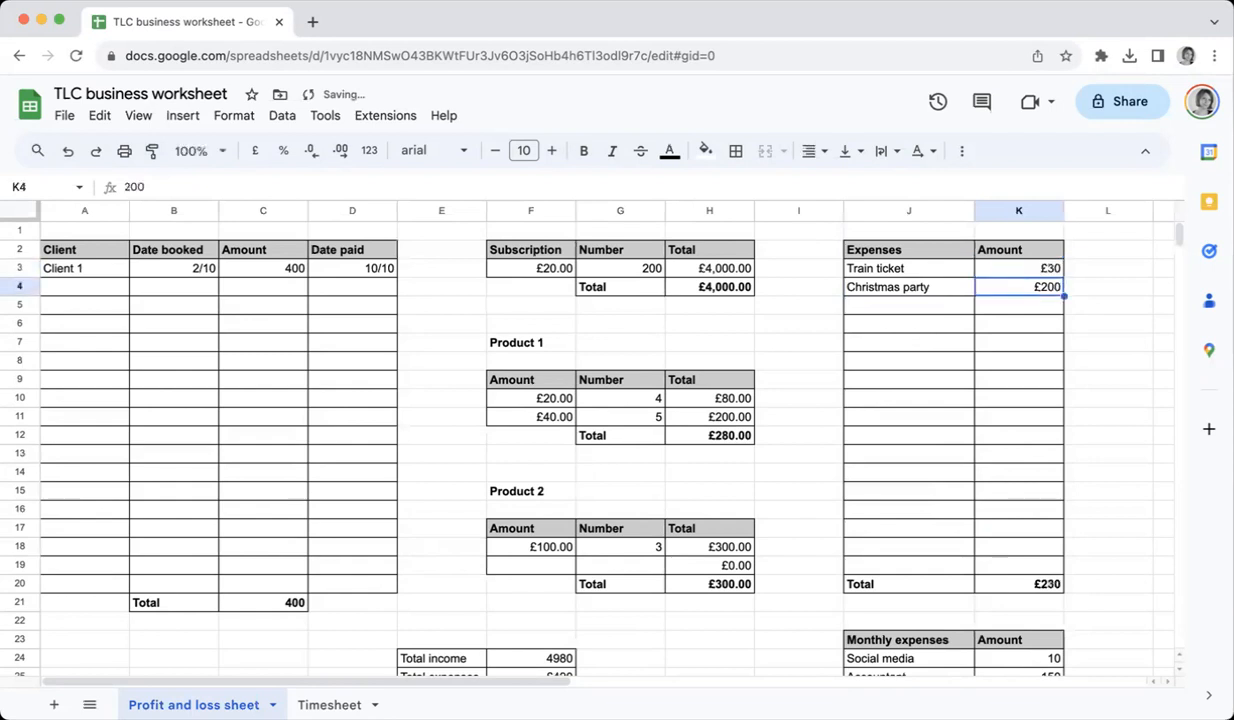
# Inspect the formulas behind total income, total expenses, total profit, less tax and net profit
pyautogui.scroll(-1, 1010, 573)
pyautogui.scroll(-3, 1010, 571)
pyautogui.click(552, 549)
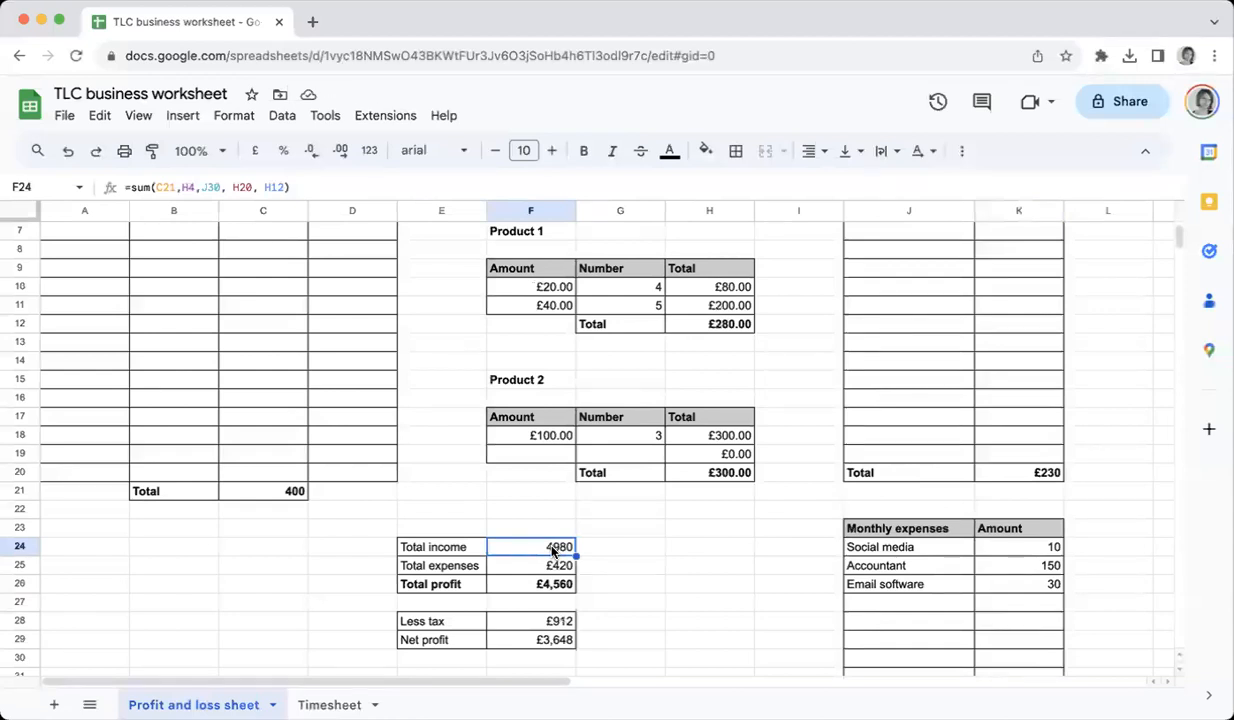
pyautogui.click(546, 570)
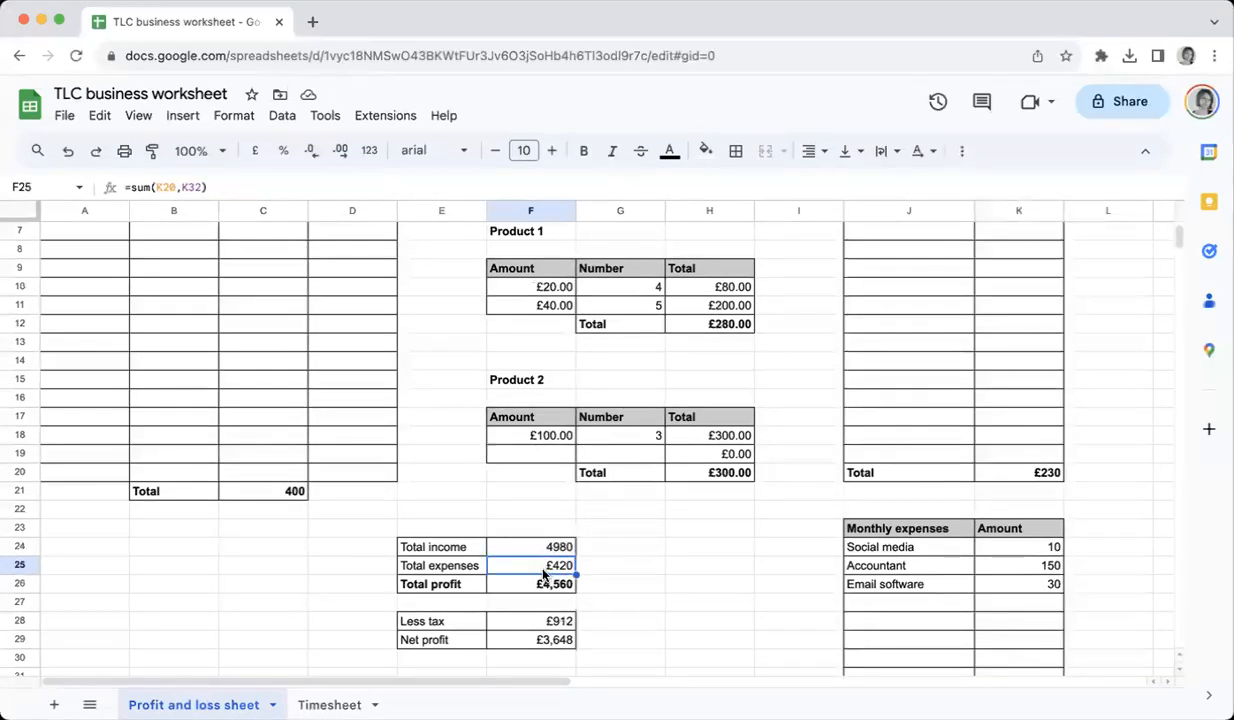
pyautogui.click(544, 586)
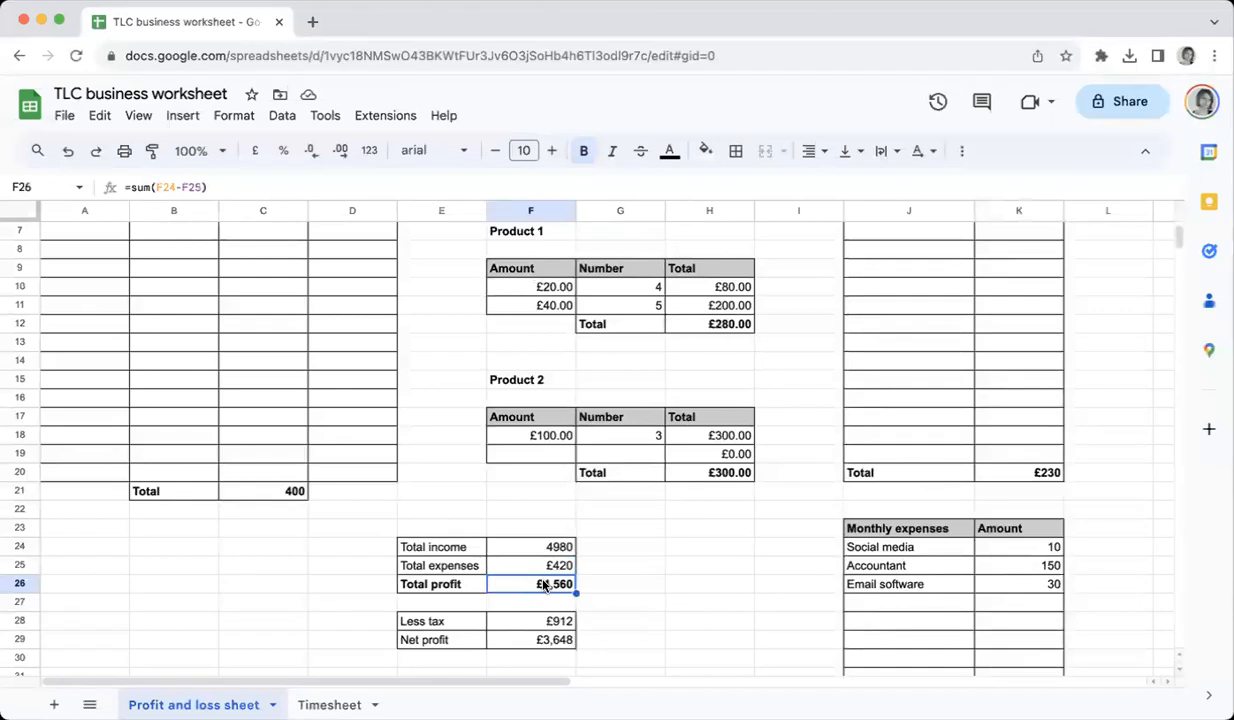
pyautogui.click(530, 622)
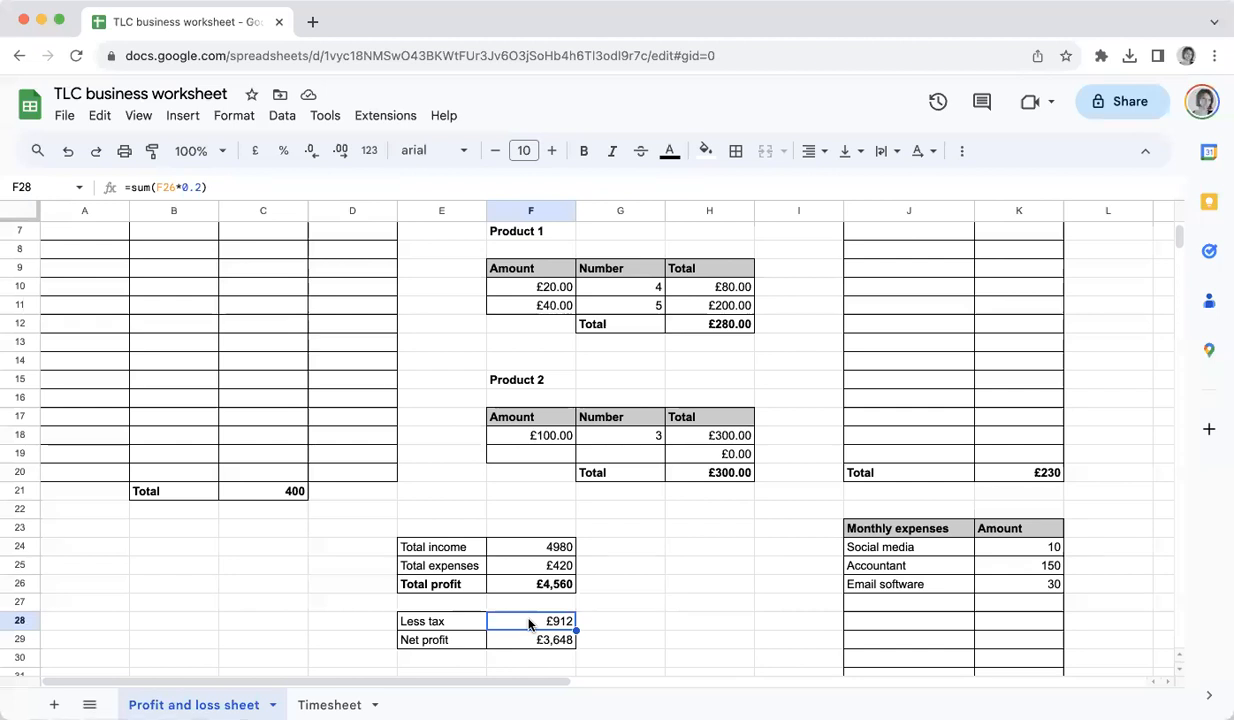
pyautogui.click(532, 641)
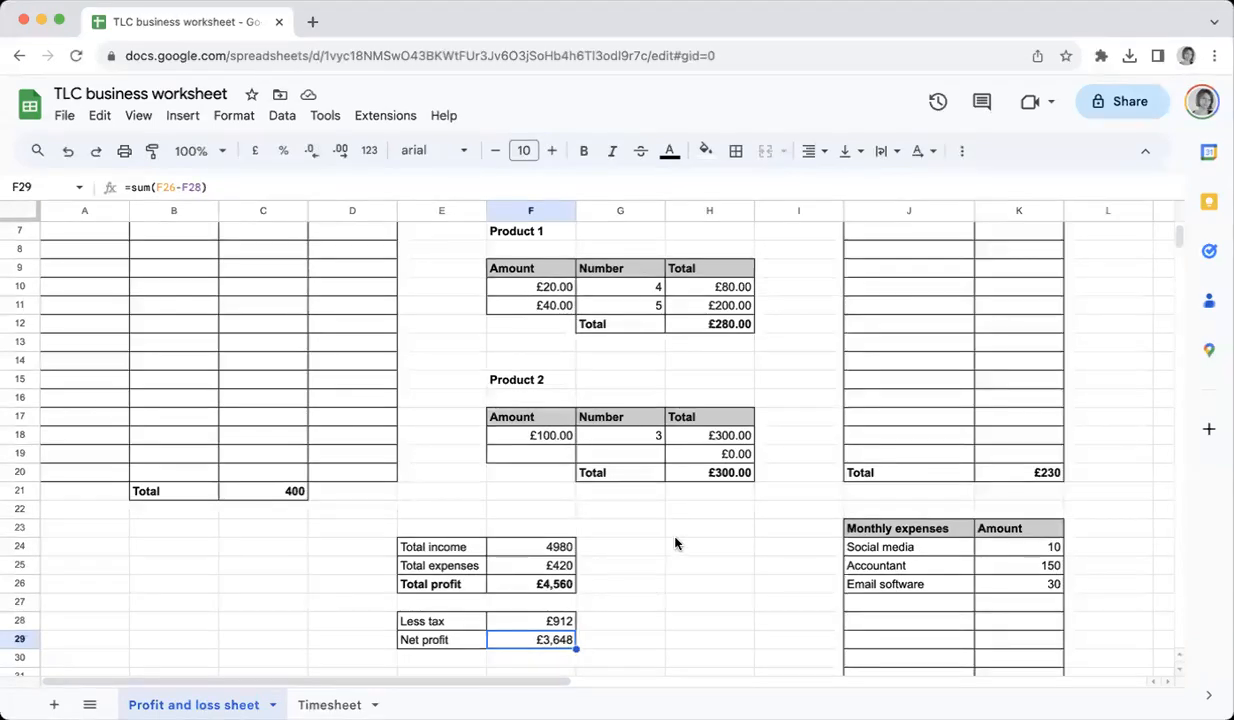
pyautogui.scroll(1, 675, 543)
pyautogui.scroll(1, 675, 543)
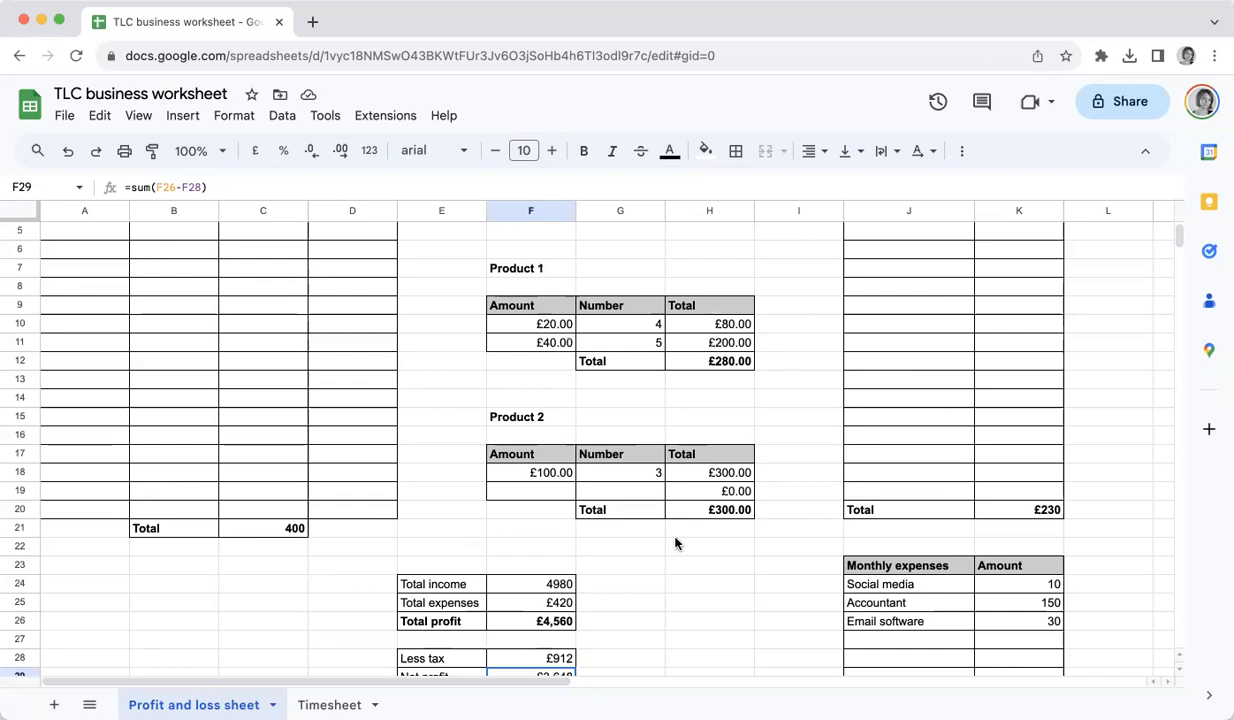
pyautogui.scroll(4, 645, 360)
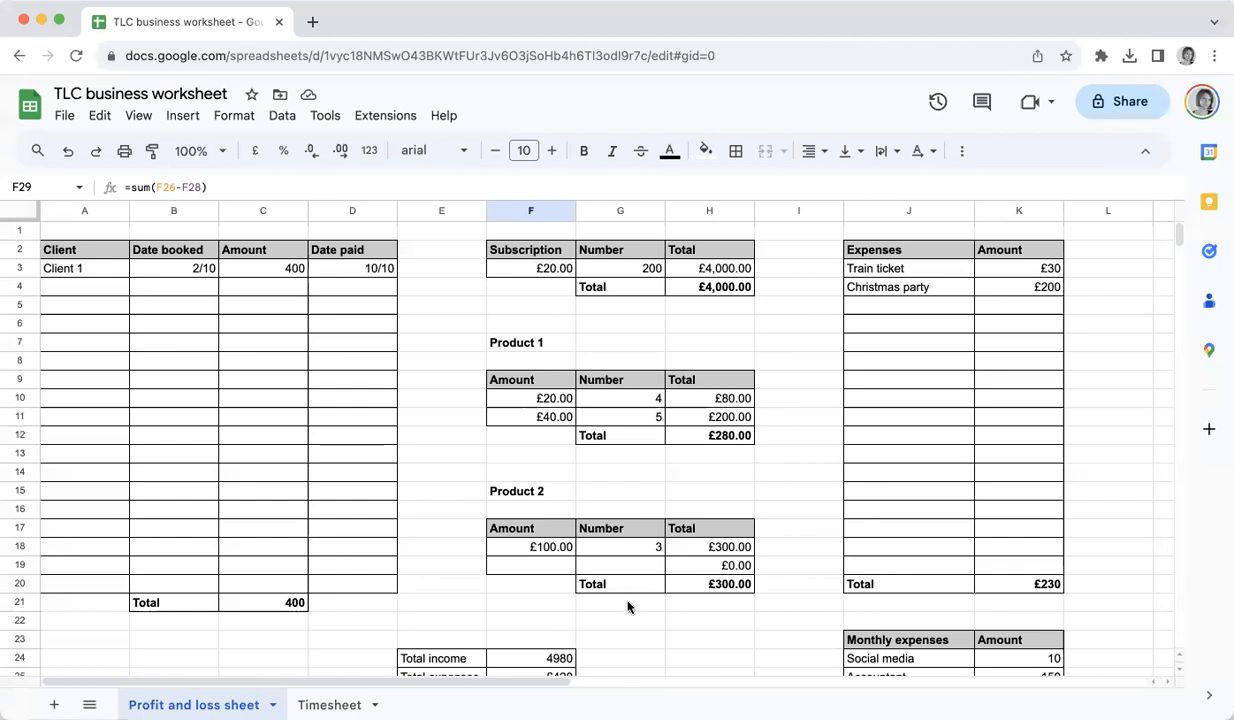
pyautogui.scroll(-1, 631, 638)
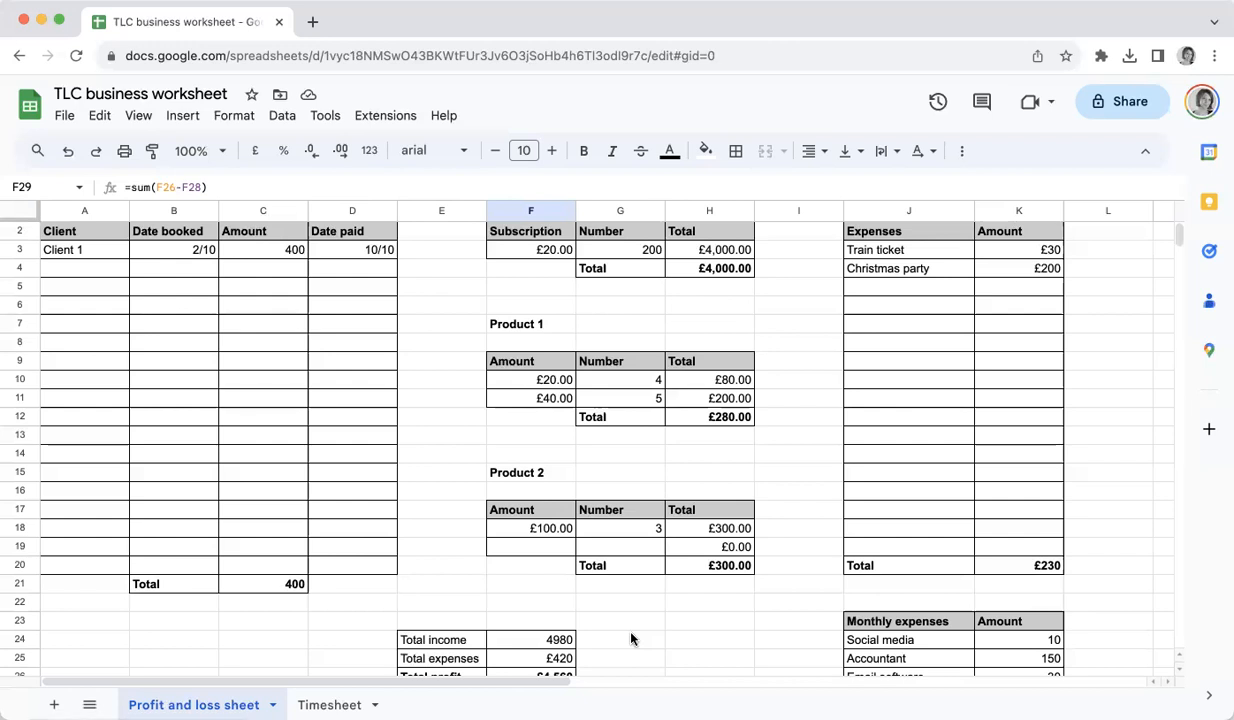
# Switch to the Timesheet sheet and enter week 10/10 in the first row
pyautogui.click(329, 704)
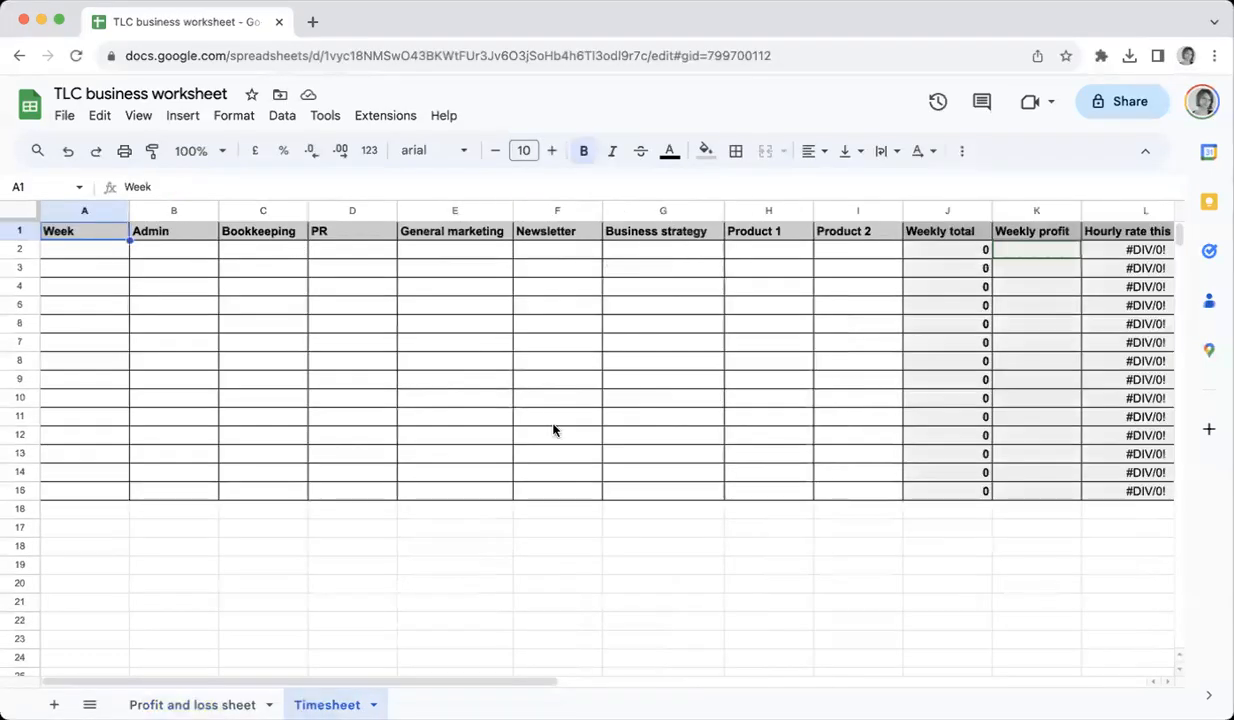
pyautogui.click(66, 251)
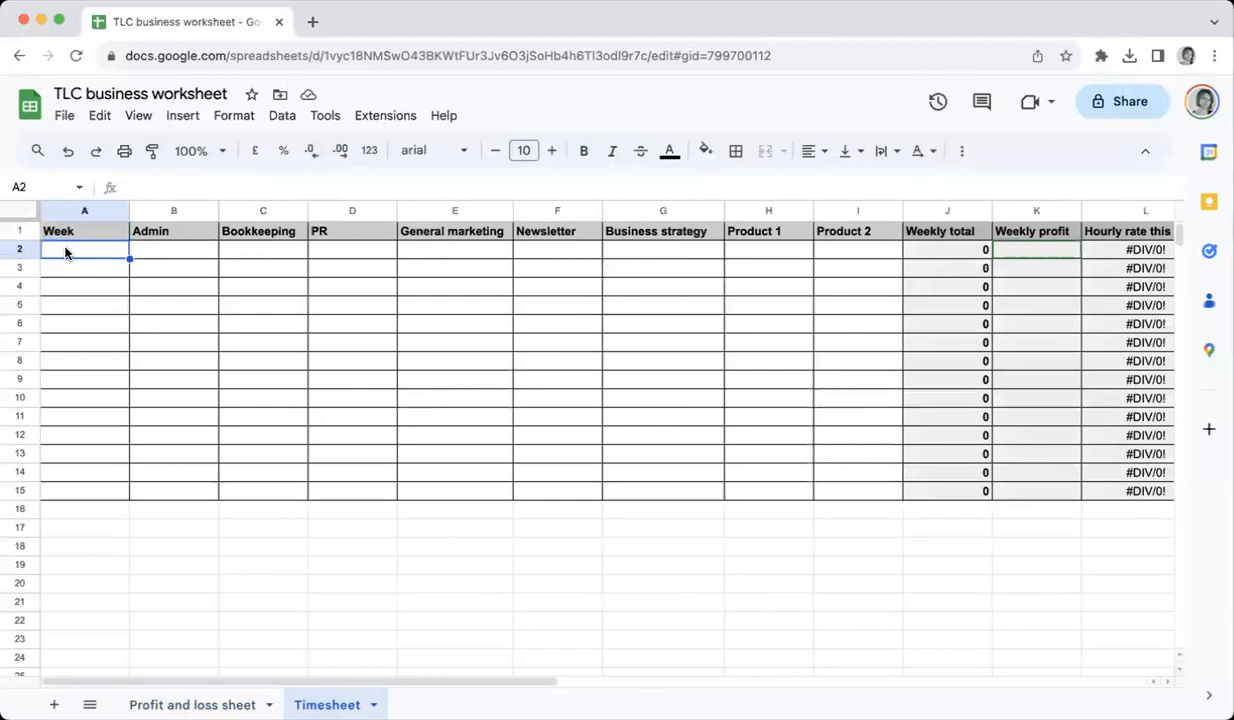
pyautogui.click(190, 704)
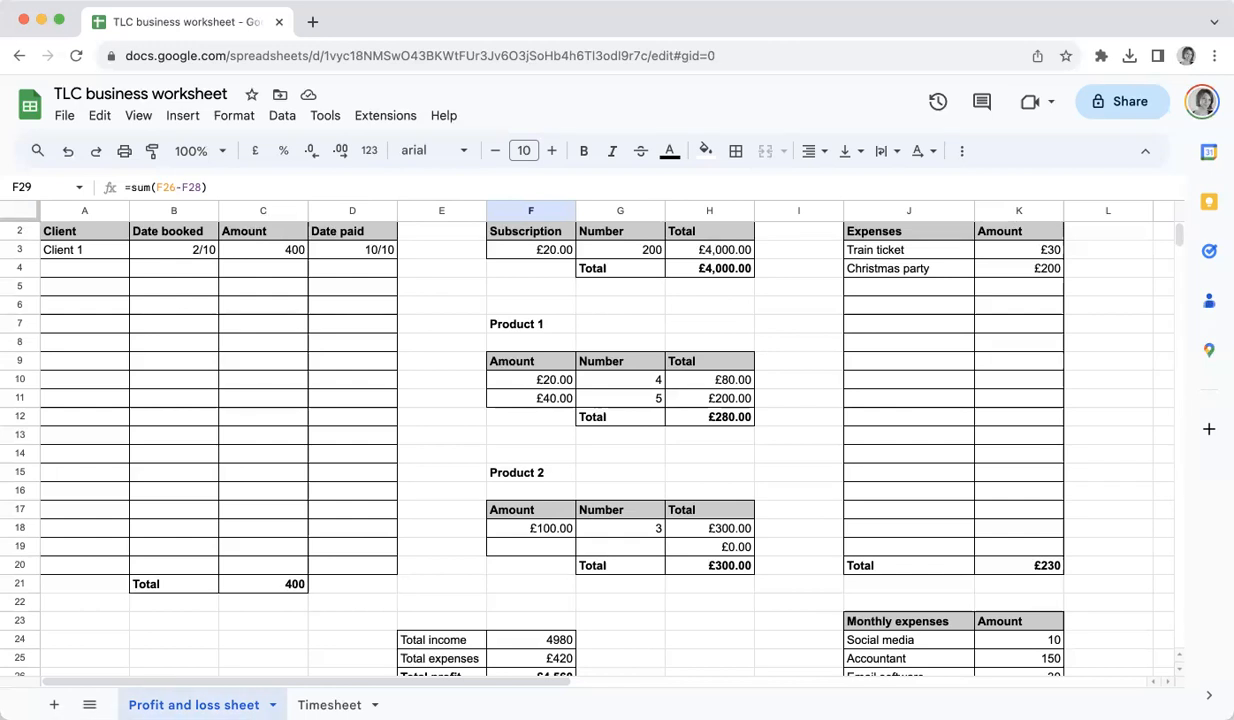
pyautogui.click(329, 704)
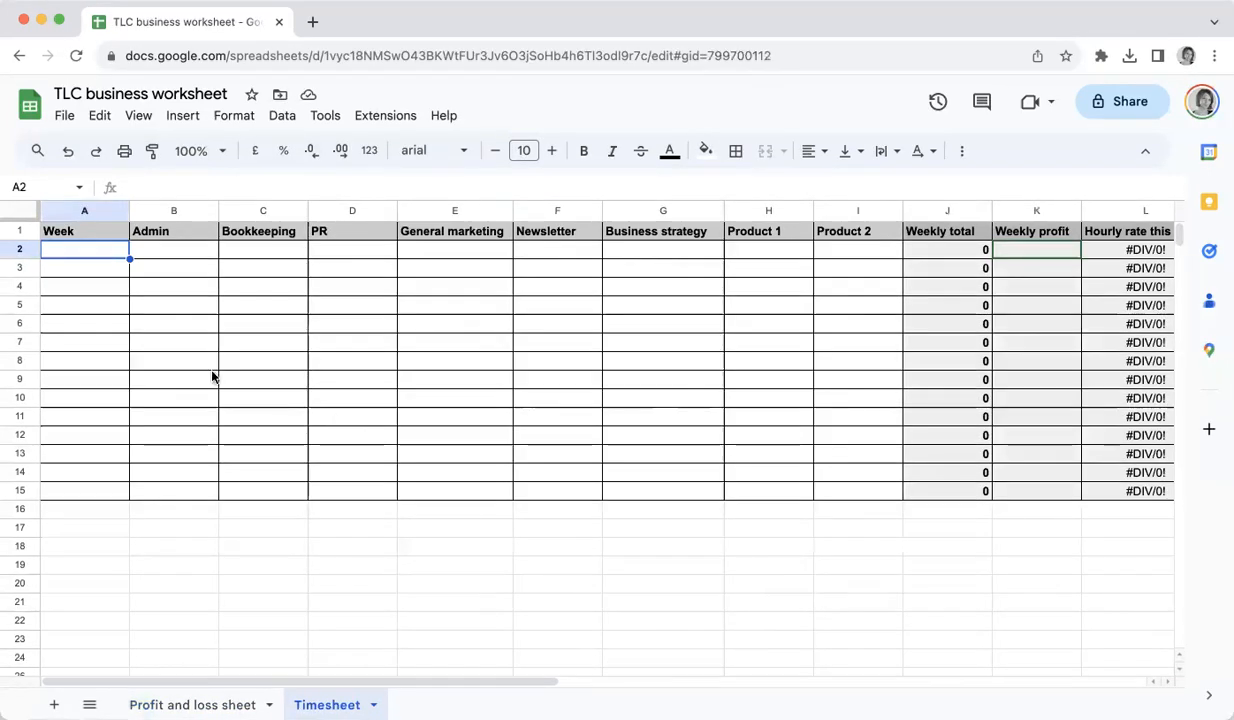
pyautogui.write('10/10')
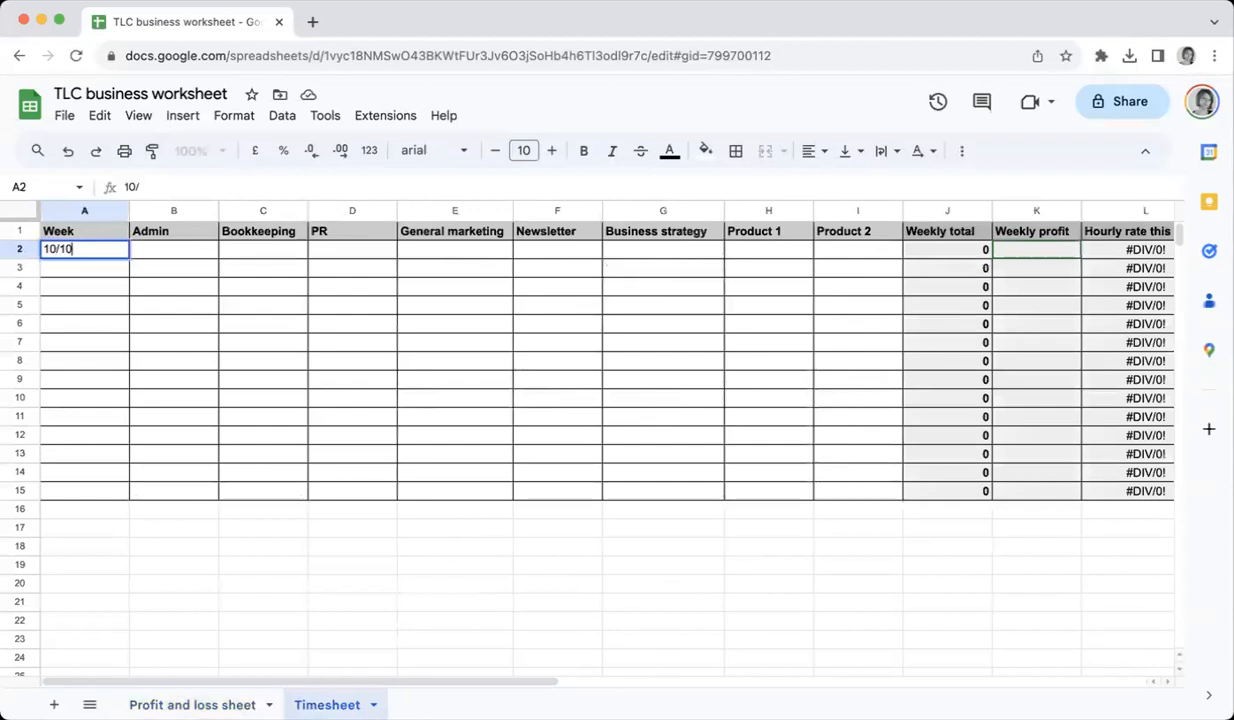
pyautogui.press('Tab')
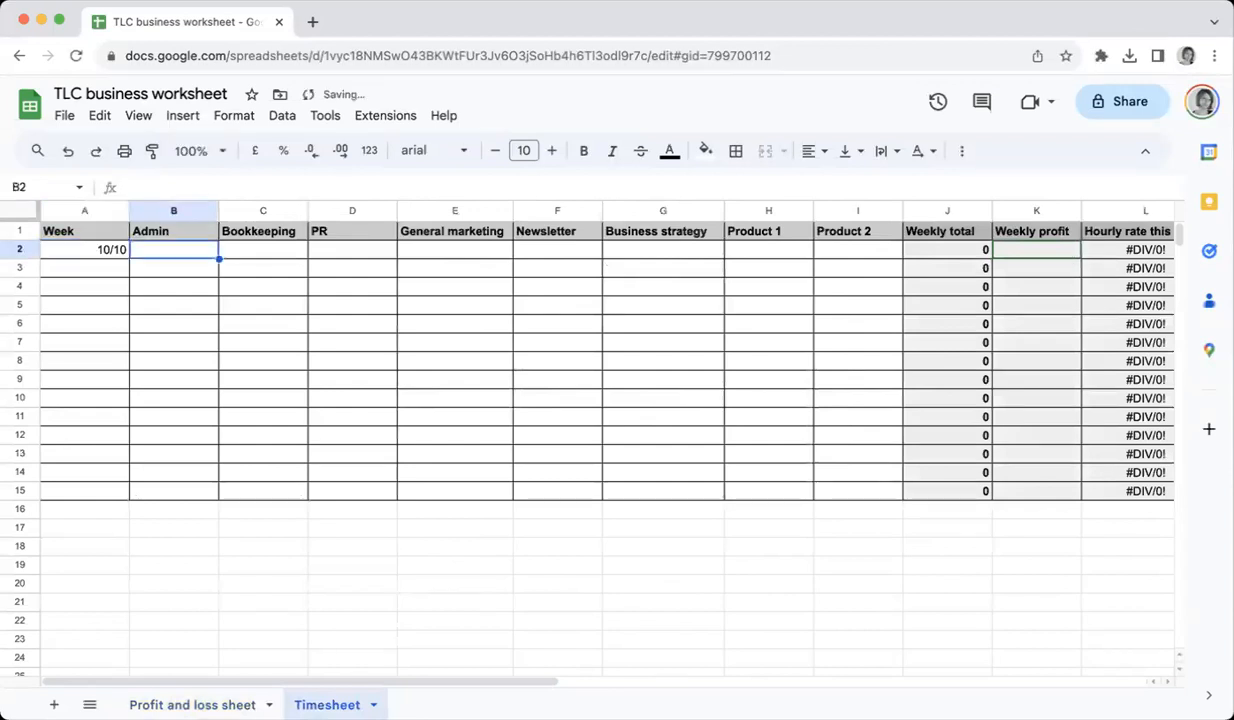
# Enter 0.25 hours for Admin and 0.5 hours for Bookkeeping in the 10/10 week
pyautogui.click(290, 236)
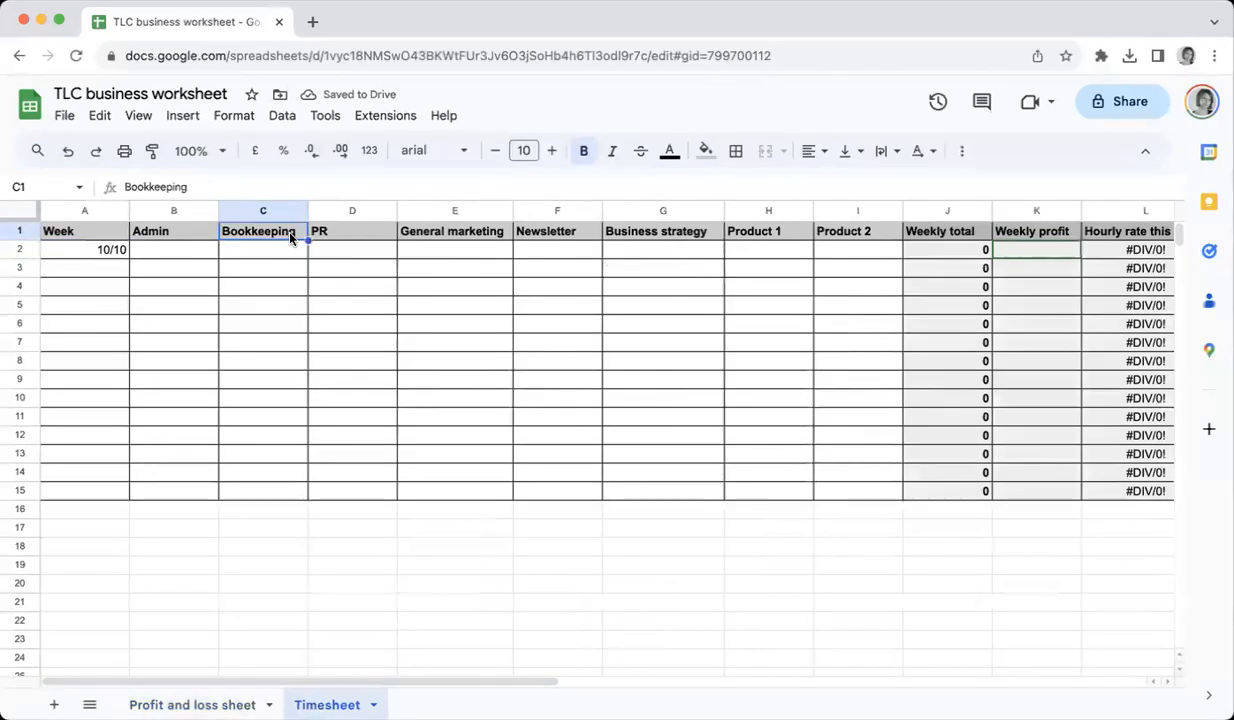
pyautogui.click(188, 249)
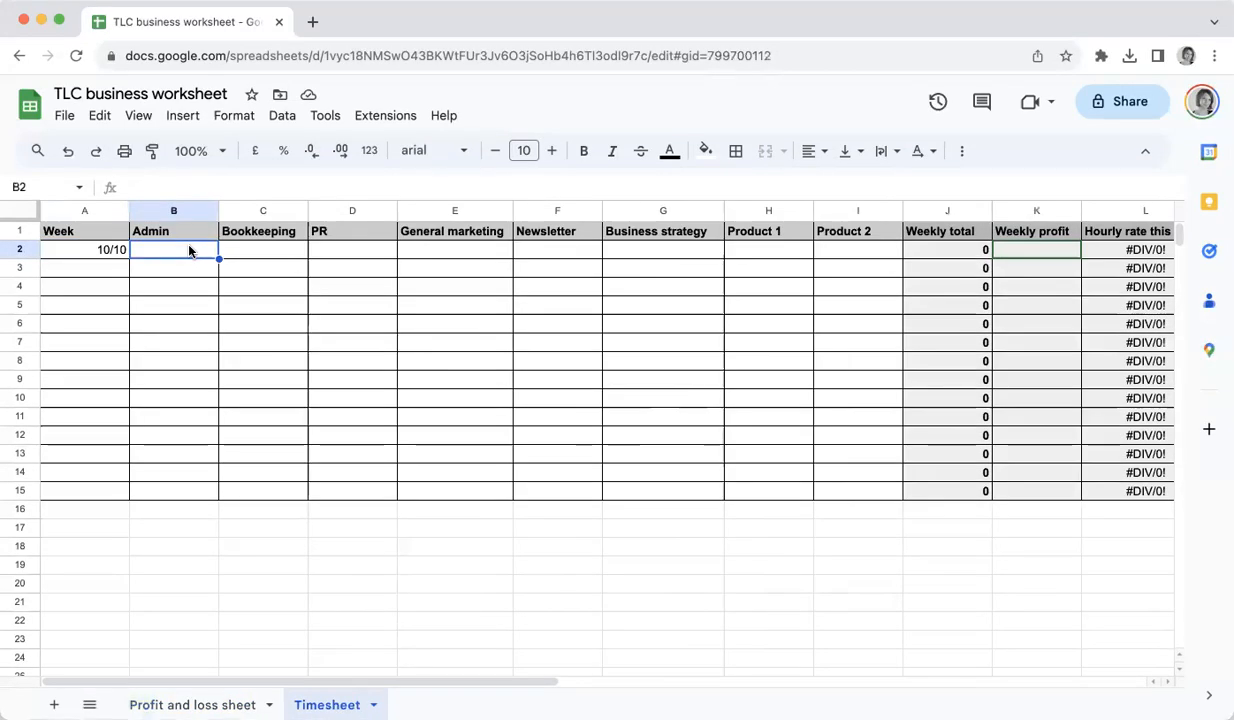
pyautogui.write('.25')
pyautogui.press('Tab')
pyautogui.write('.5')
pyautogui.press('Return')
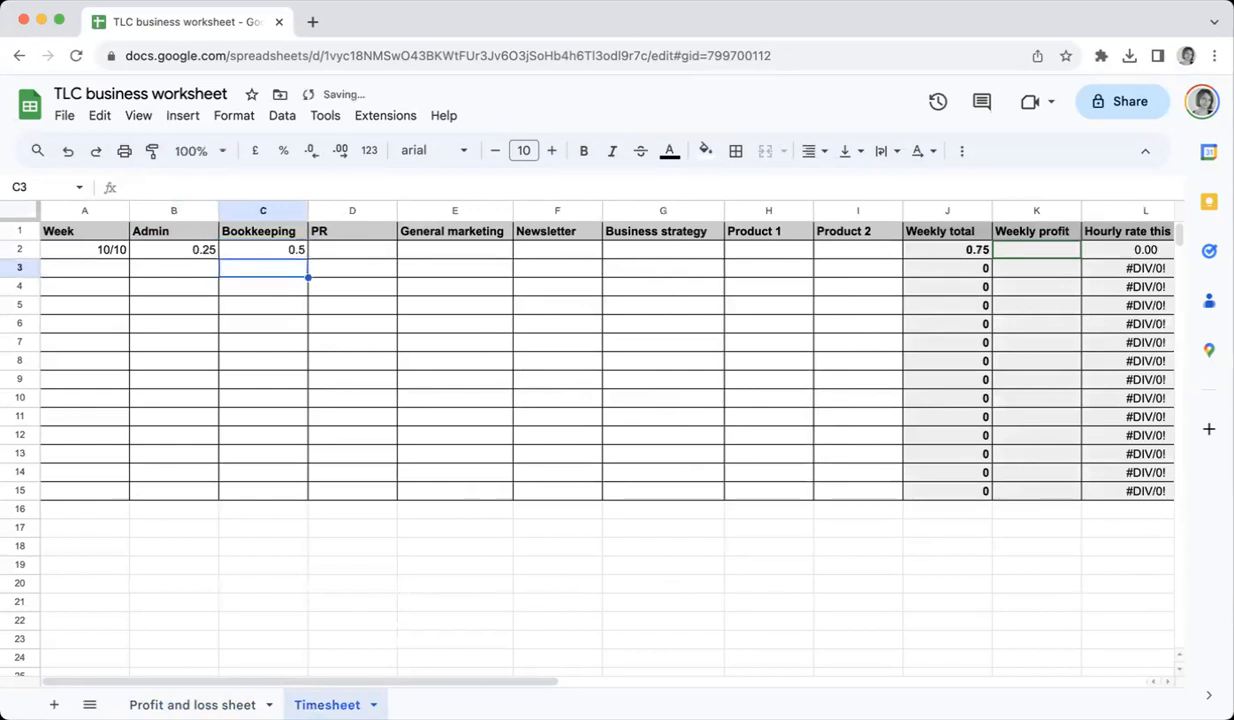
# Enter 1 hour for PR and 4 hours for Newsletter in the same week
pyautogui.press('Up')
pyautogui.press('Right')
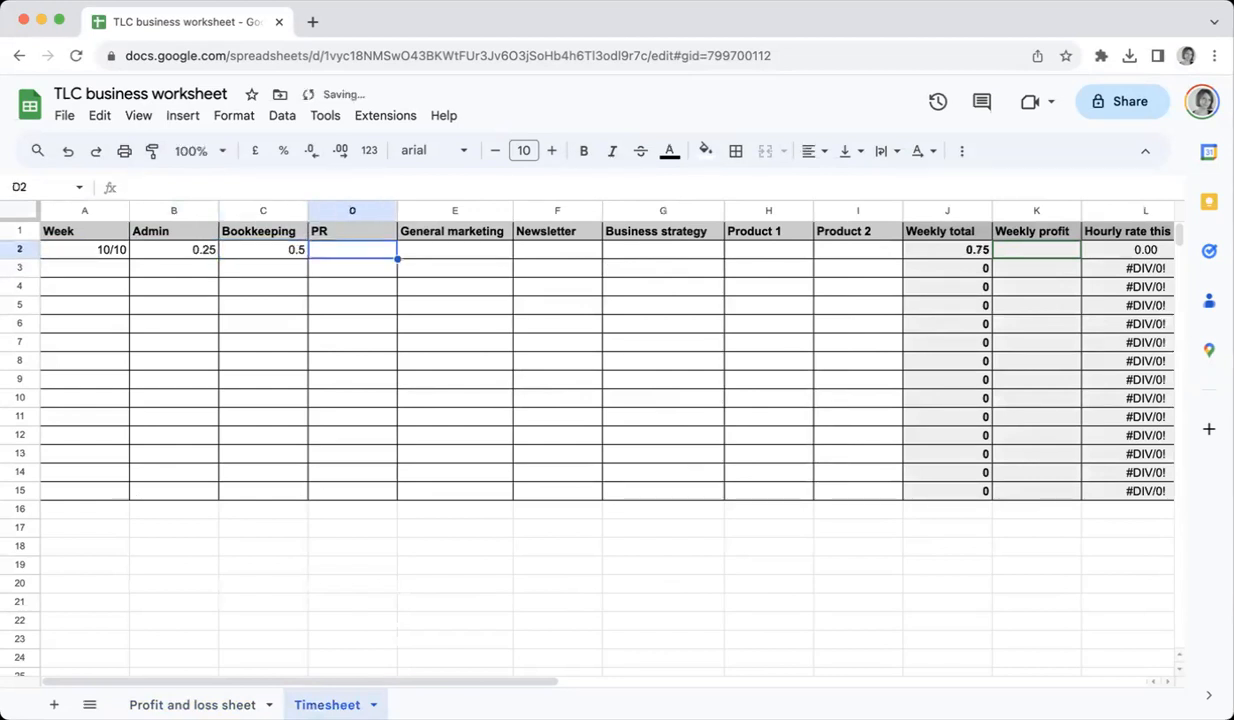
pyautogui.write('1')
pyautogui.press('Return')
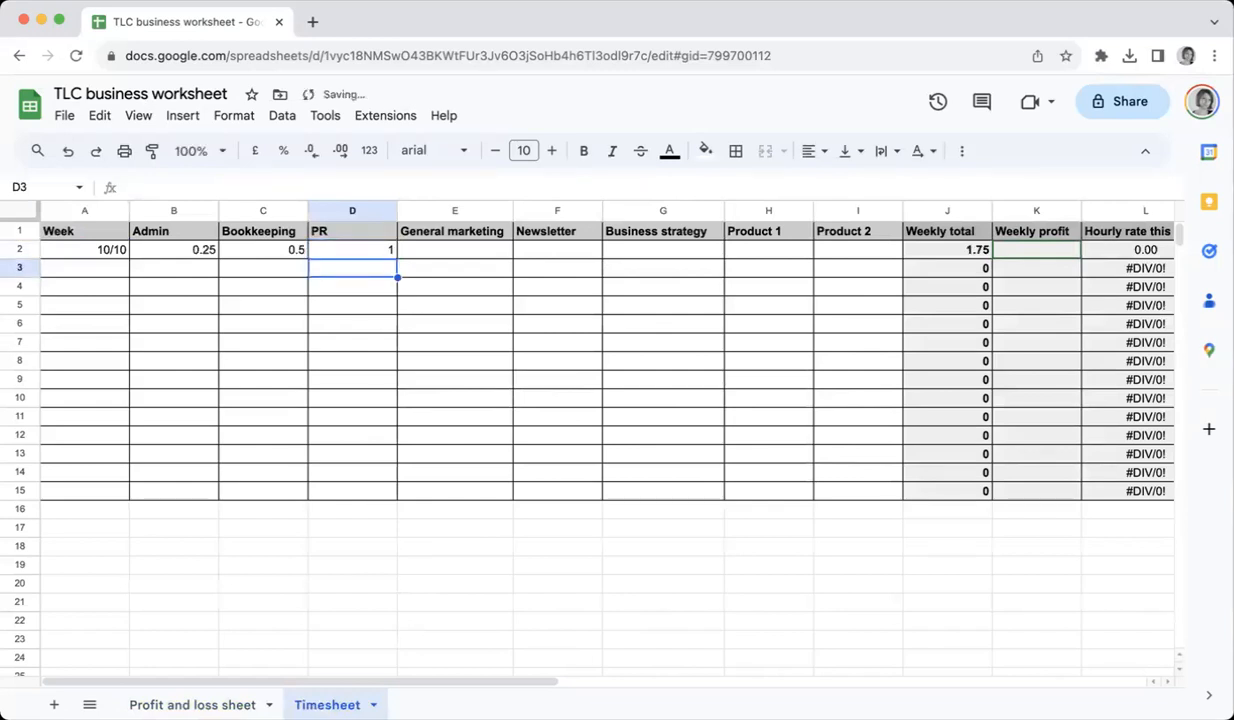
pyautogui.press('Up')
pyautogui.press('Right')
pyautogui.press('Right')
pyautogui.write('4')
pyautogui.press('Tab')
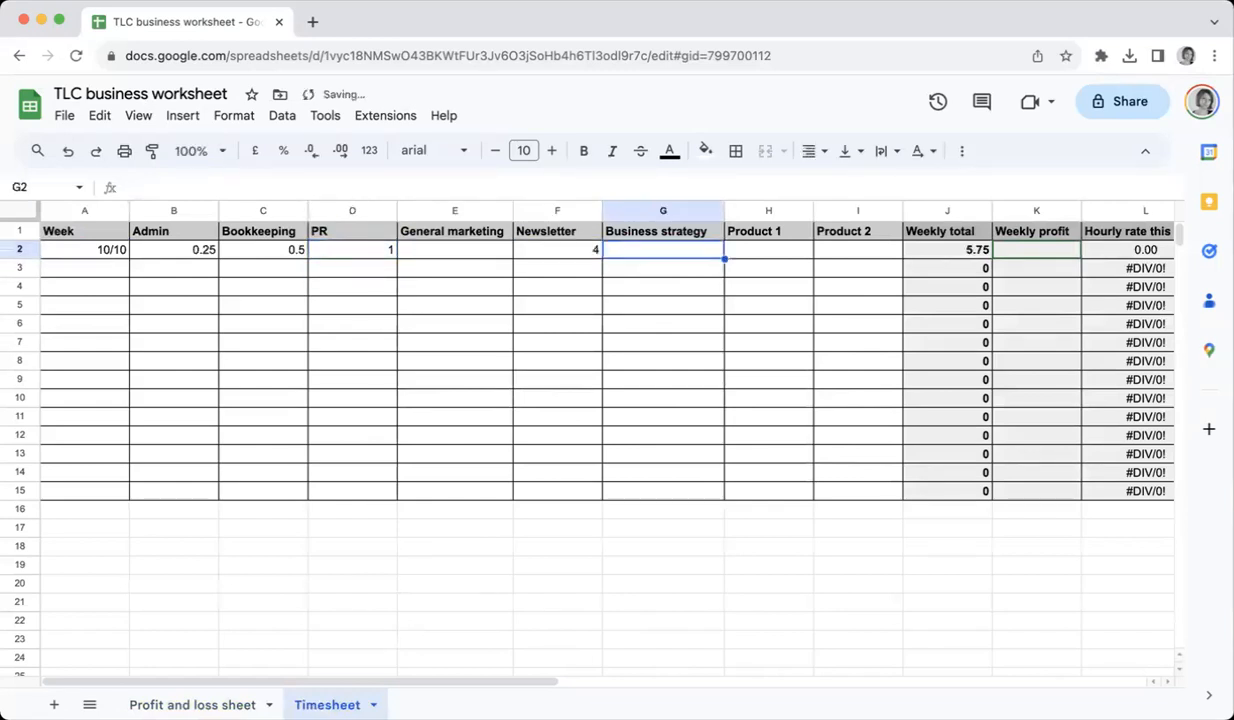
# Enter 6 hours for Product 1 in the 10/10 week
pyautogui.press('Right')
pyautogui.write('6')
pyautogui.press('Left')
pyautogui.press('Right')
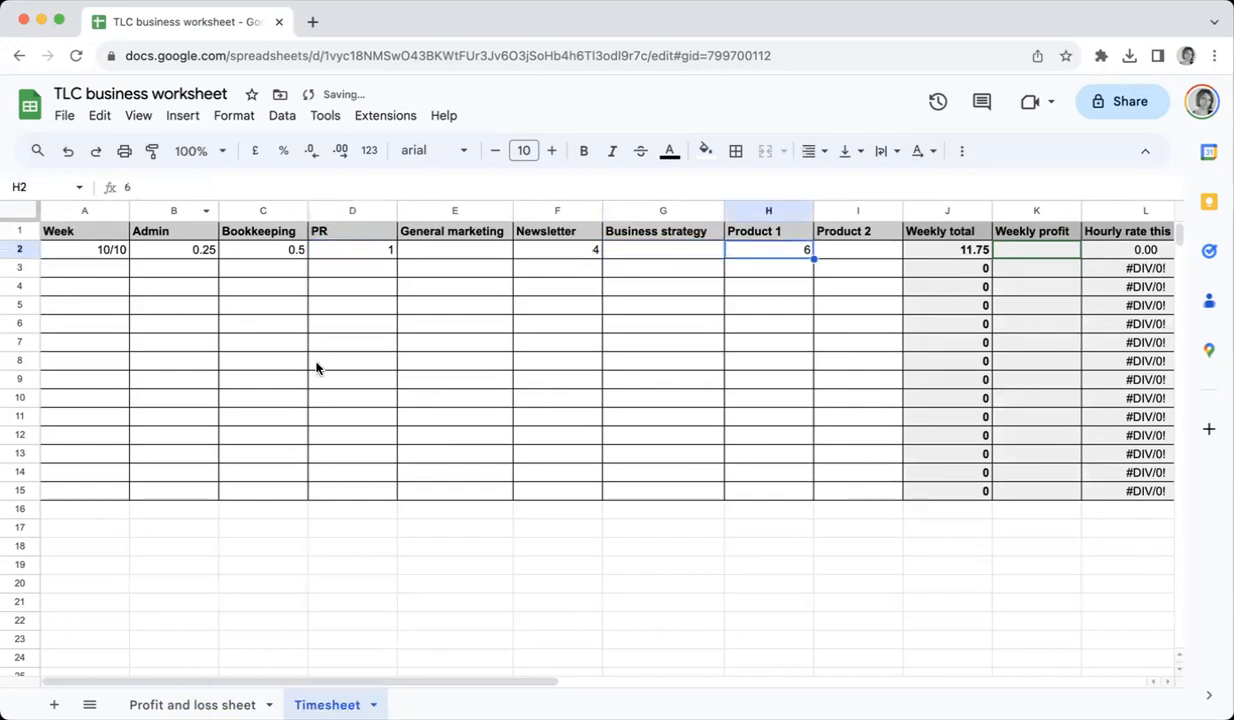
pyautogui.click(640, 250)
pyautogui.click(553, 249)
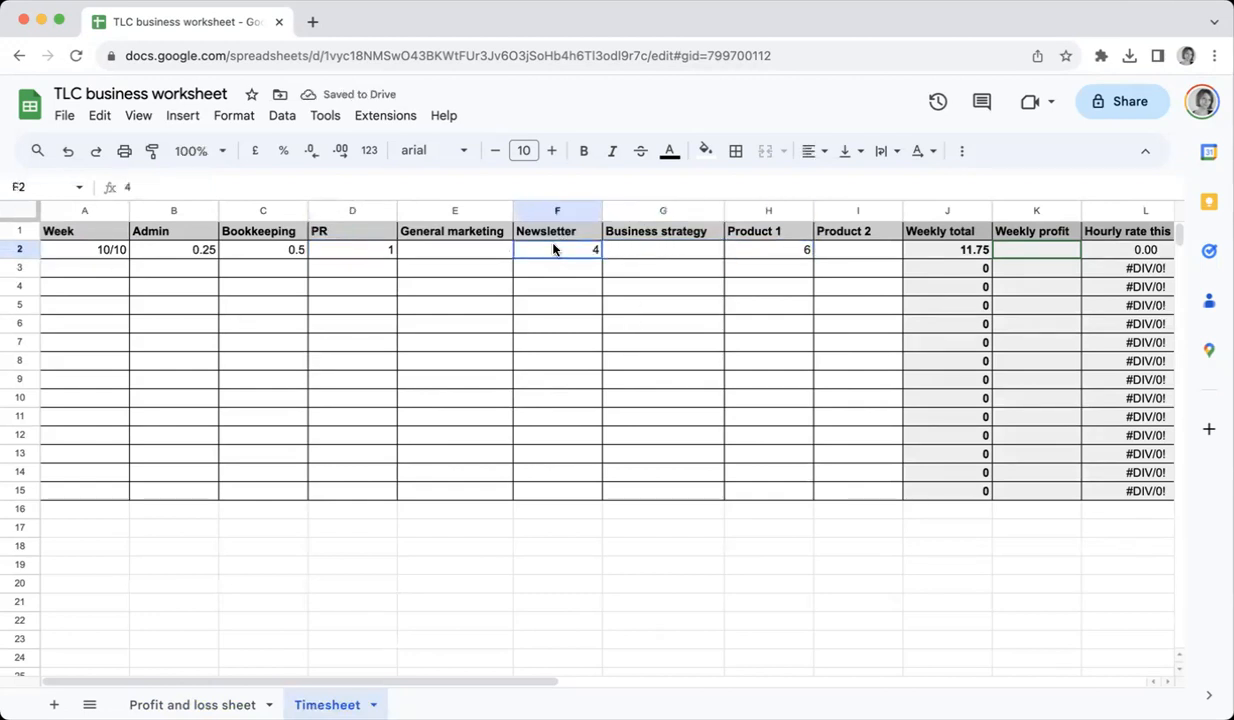
pyautogui.click(780, 258)
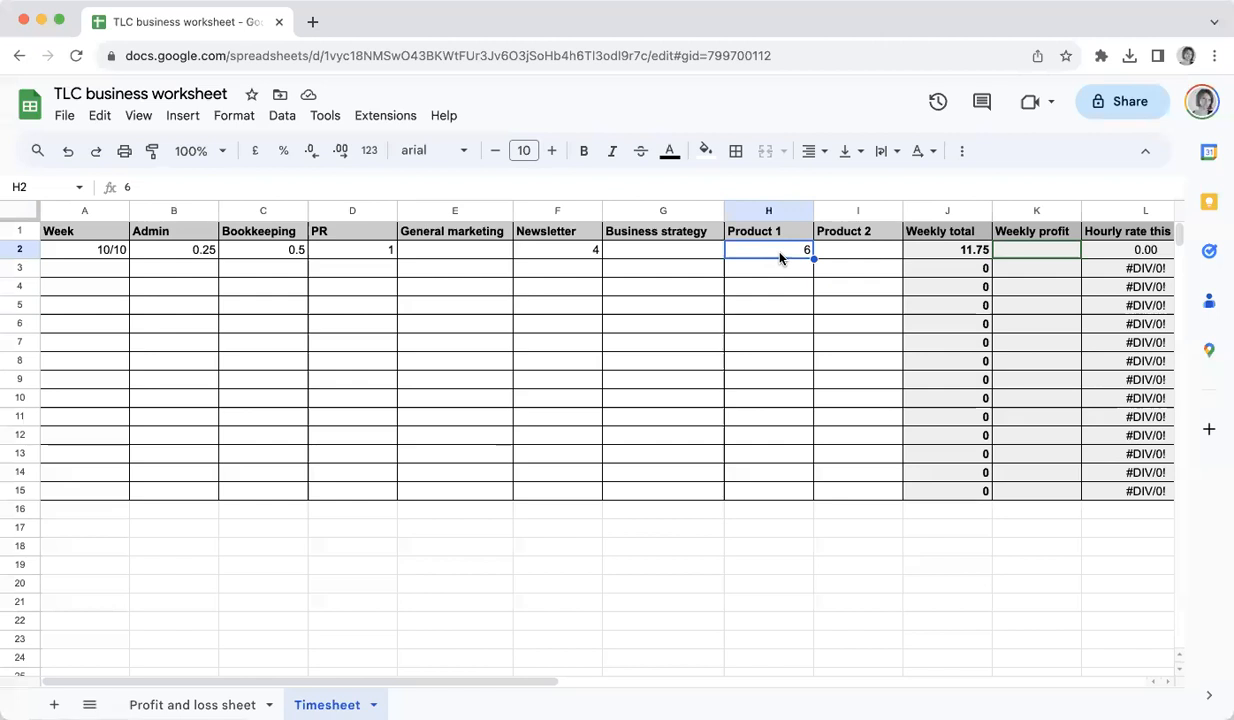
# Enter 30 hours for Product 2 in the 10/10 week
pyautogui.press('Right')
pyautogui.press('Right')
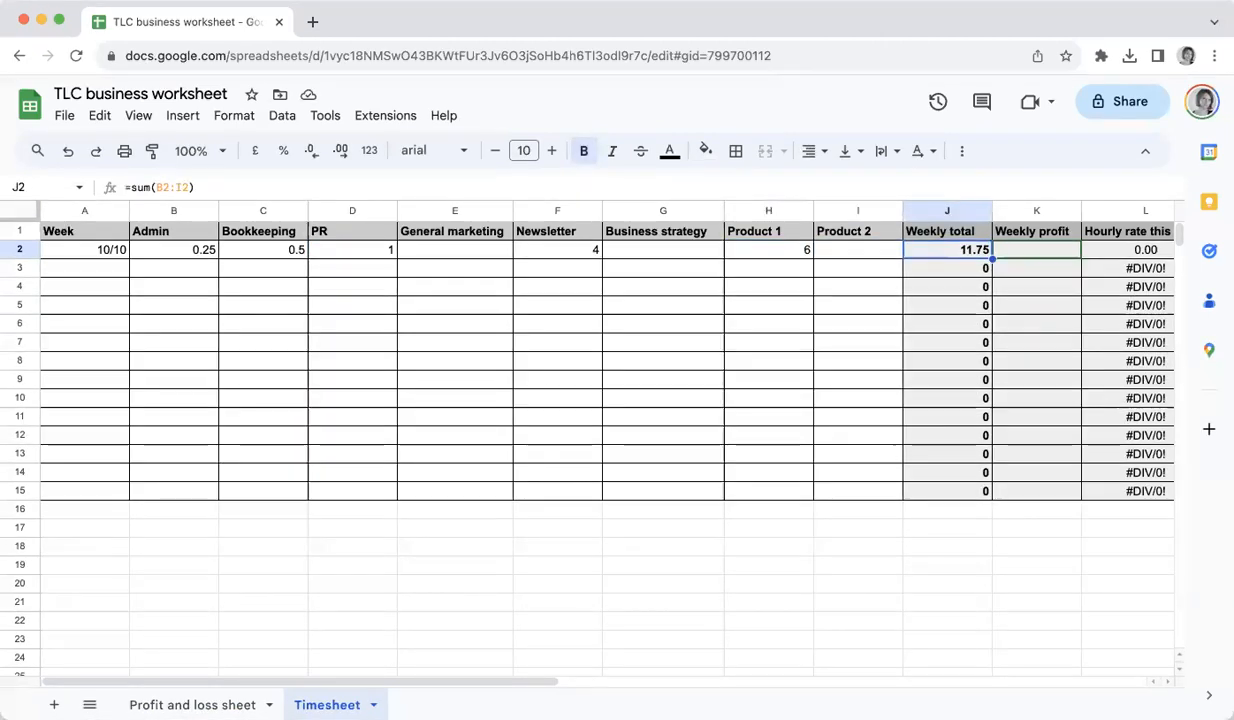
pyautogui.press('Left')
pyautogui.write('30')
pyautogui.press('Return')
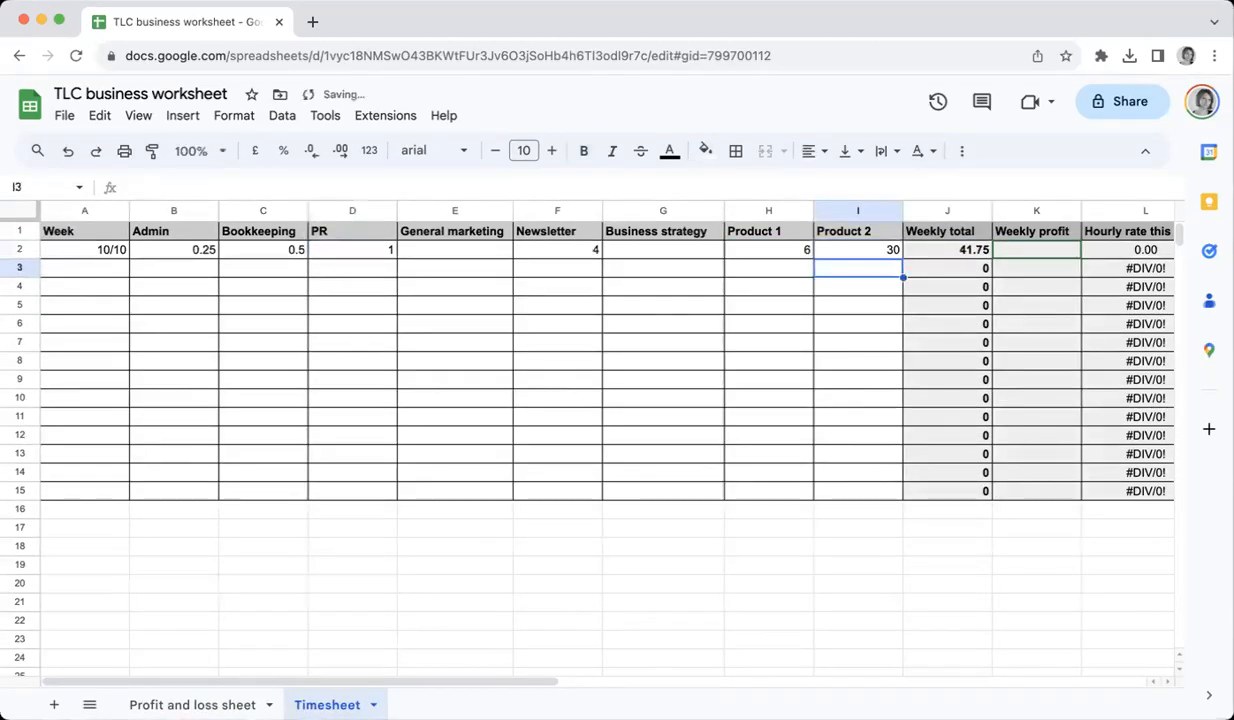
# Enter a weekly profit of 1000 and inspect the hourly rate formula for that week
pyautogui.press('Up')
pyautogui.press('Right')
pyautogui.press('Right')
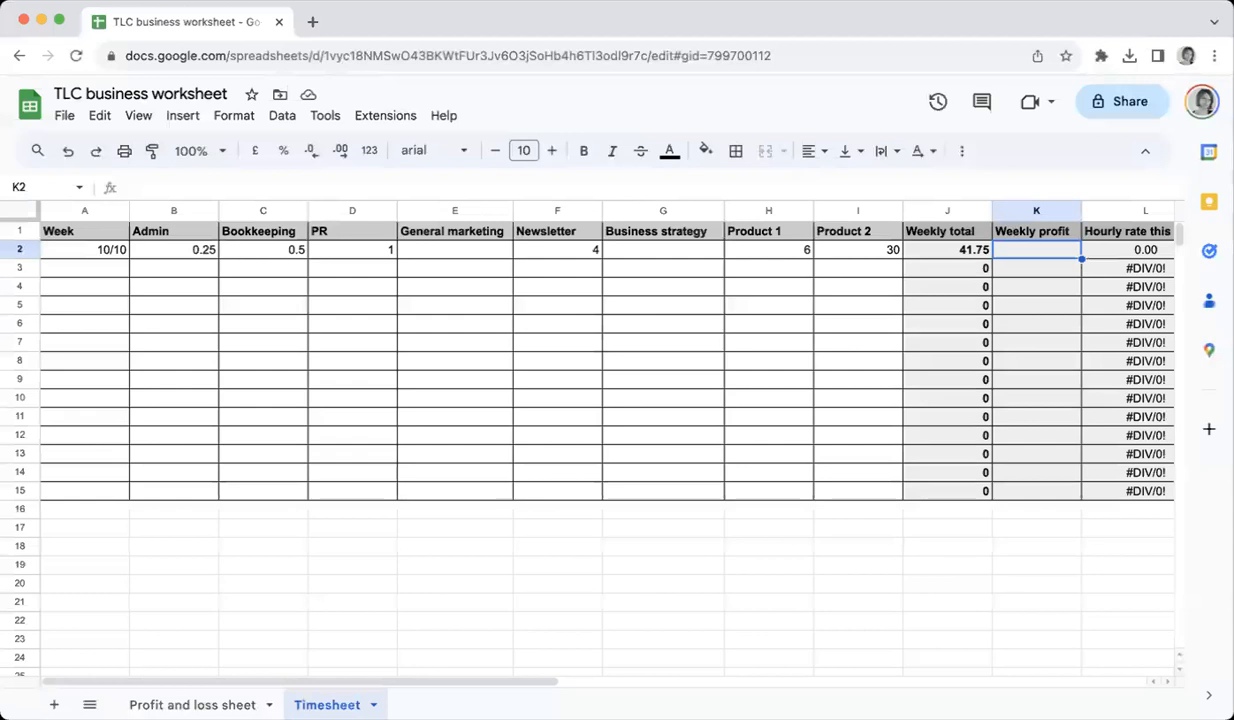
pyautogui.write('1000')
pyautogui.press('Return')
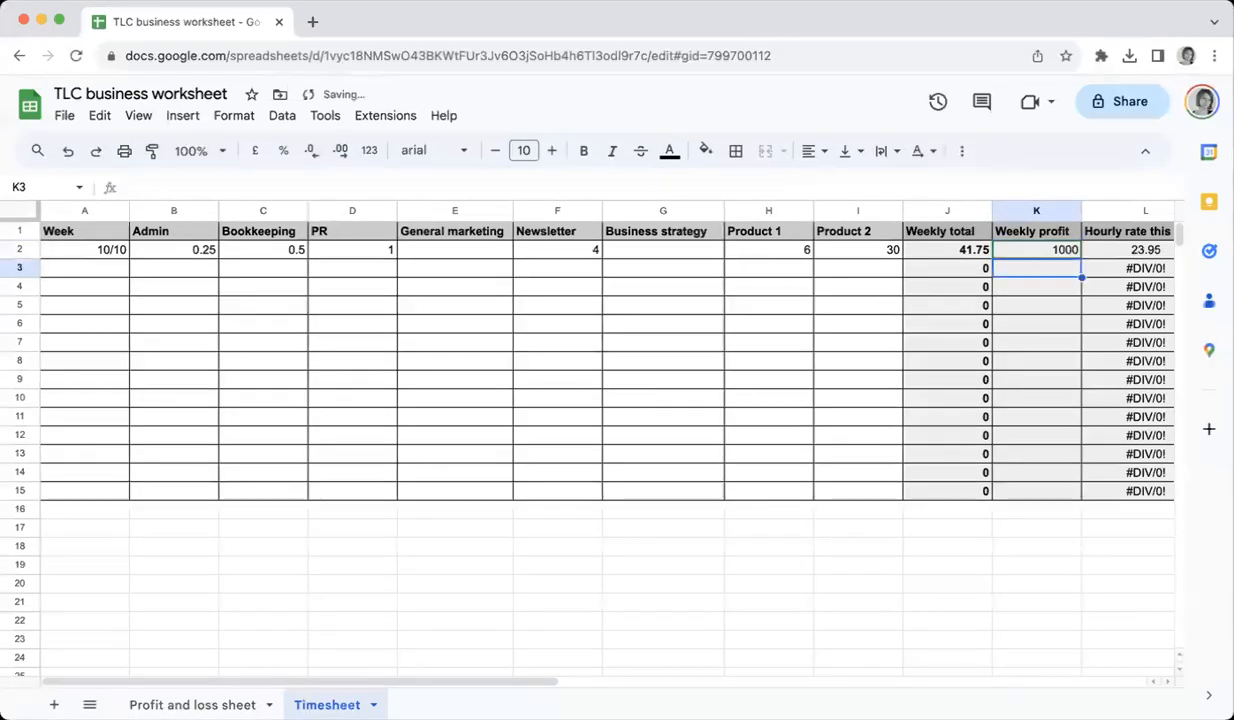
pyautogui.click(1145, 250)
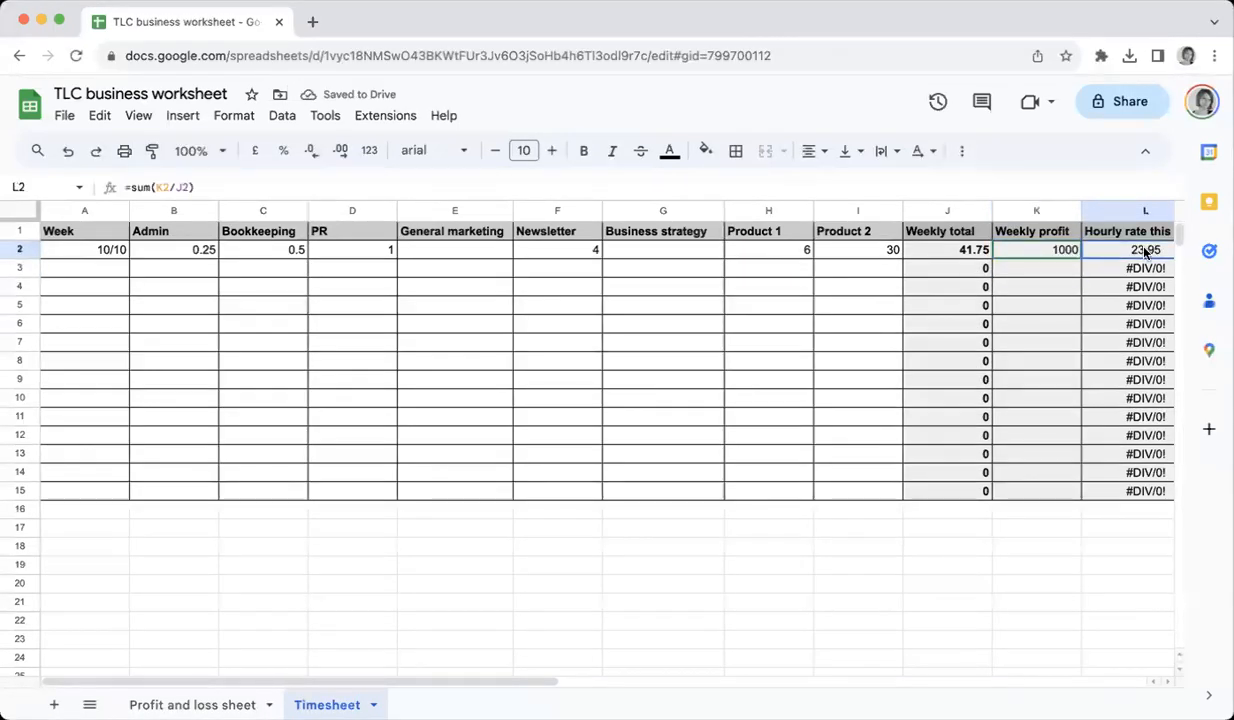